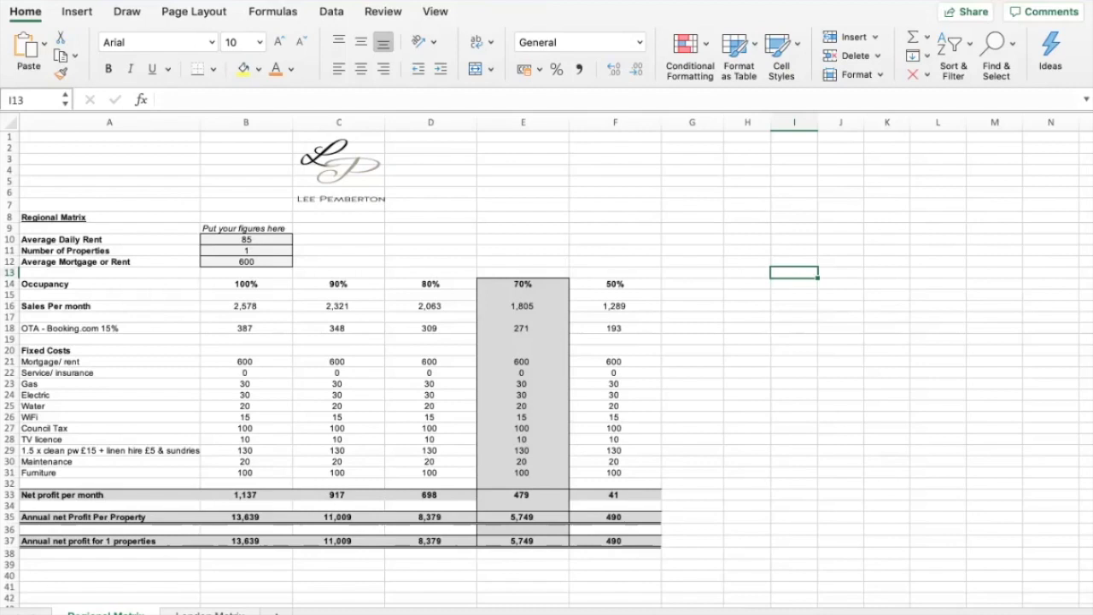
Examine the average daily rent, number of properties and mortgage or rent inputs, and the occupancy levels from 100% to 50%.
{"action": "left_click", "coordinate": [431, 250]}
{"action": "left_click", "coordinate": [246, 239]}
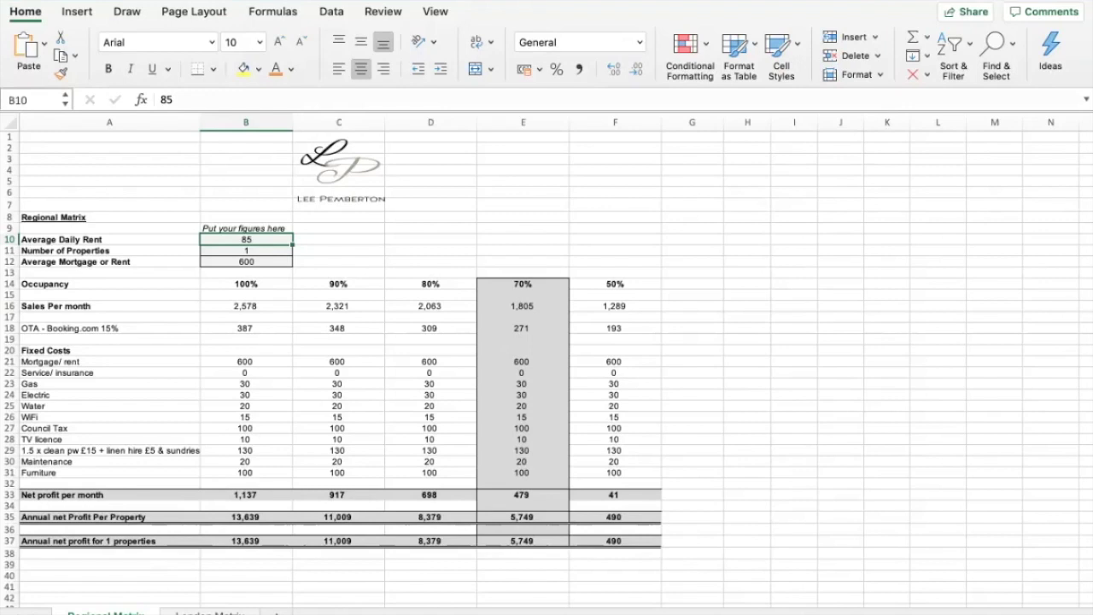
{"action": "left_click", "coordinate": [246, 251]}
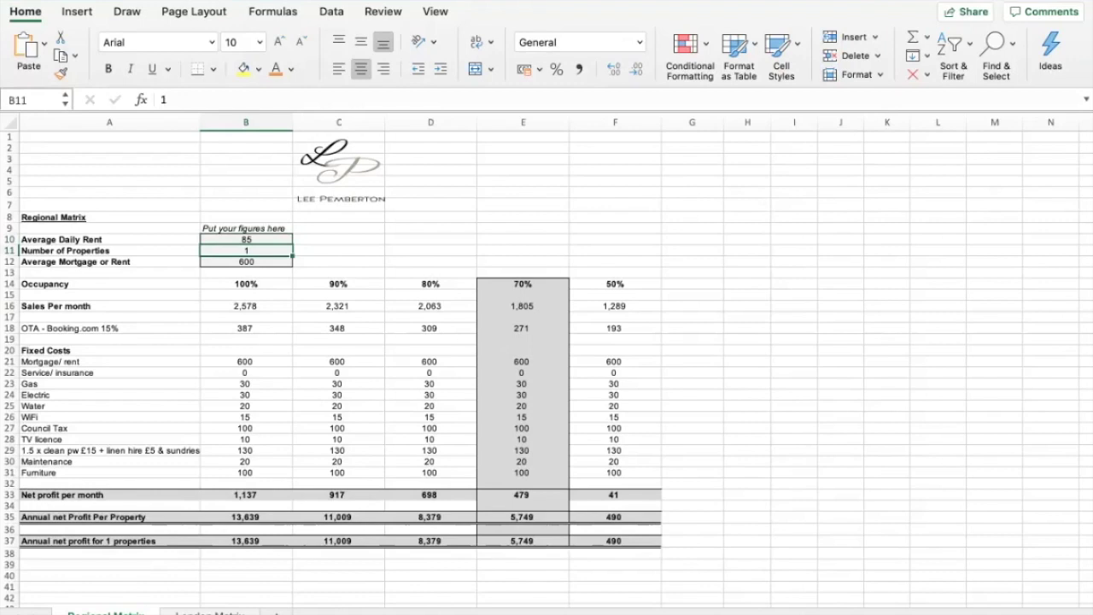
{"action": "key", "text": "Down"}
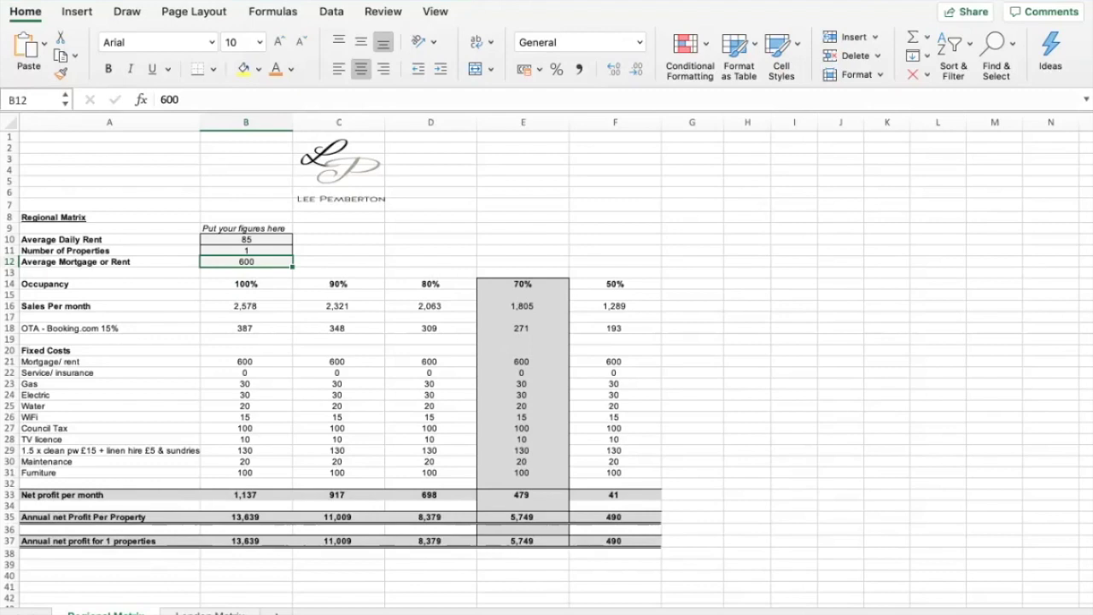
{"action": "left_click", "coordinate": [110, 283]}
{"action": "left_click", "coordinate": [246, 284]}
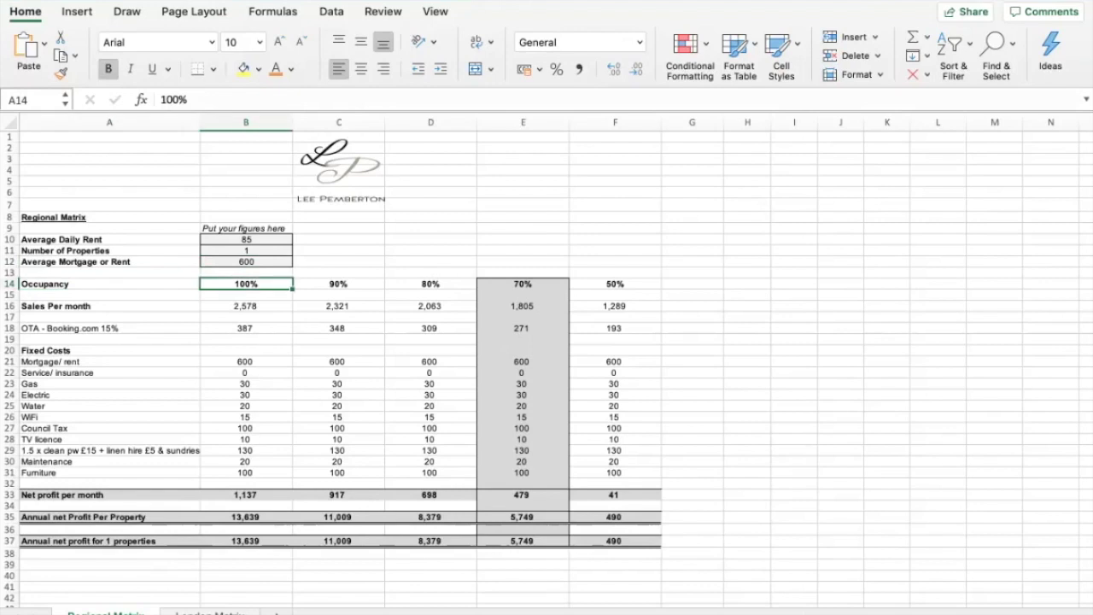
{"action": "left_click", "coordinate": [615, 283]}
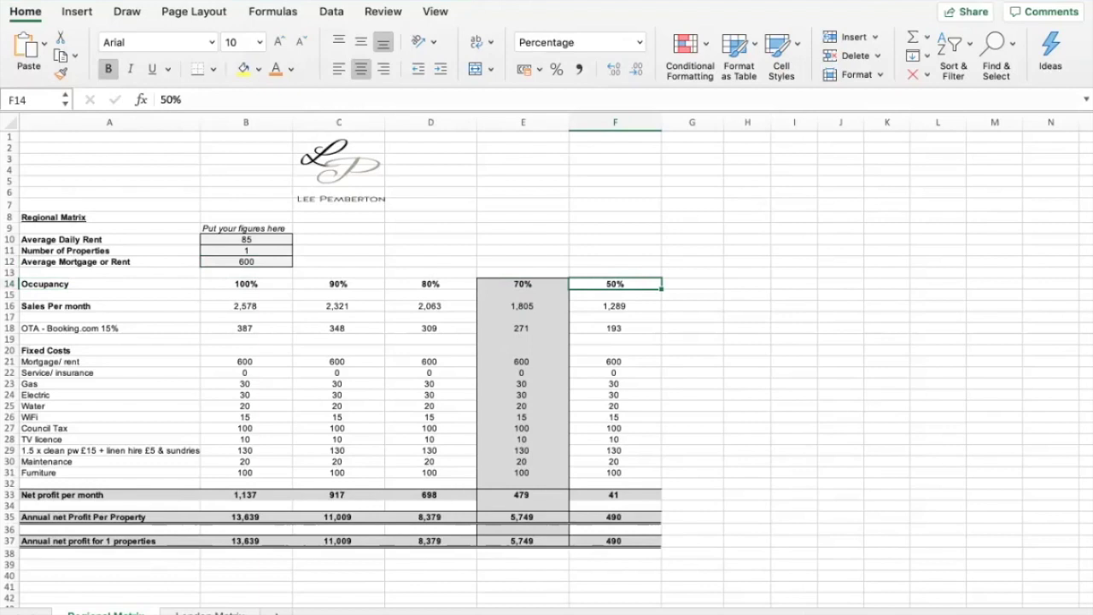
Check the rent and mortgage inputs against the 50% occupancy net profit, and inspect the monthly sales formula for 70% occupancy.
{"action": "left_click", "coordinate": [246, 239]}
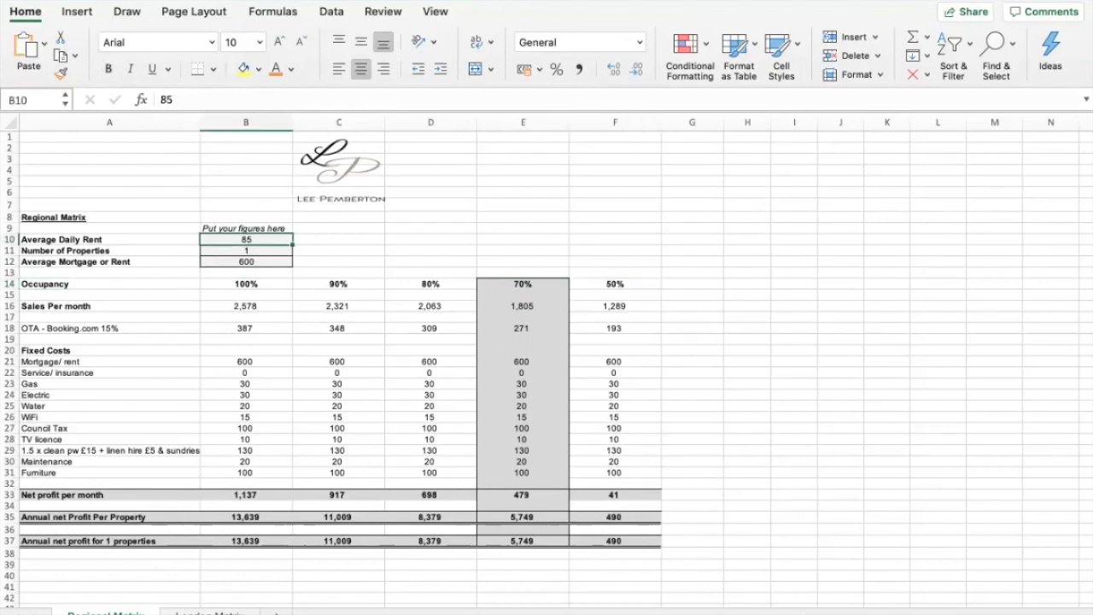
{"action": "left_click", "coordinate": [246, 261]}
{"action": "left_click", "coordinate": [615, 283]}
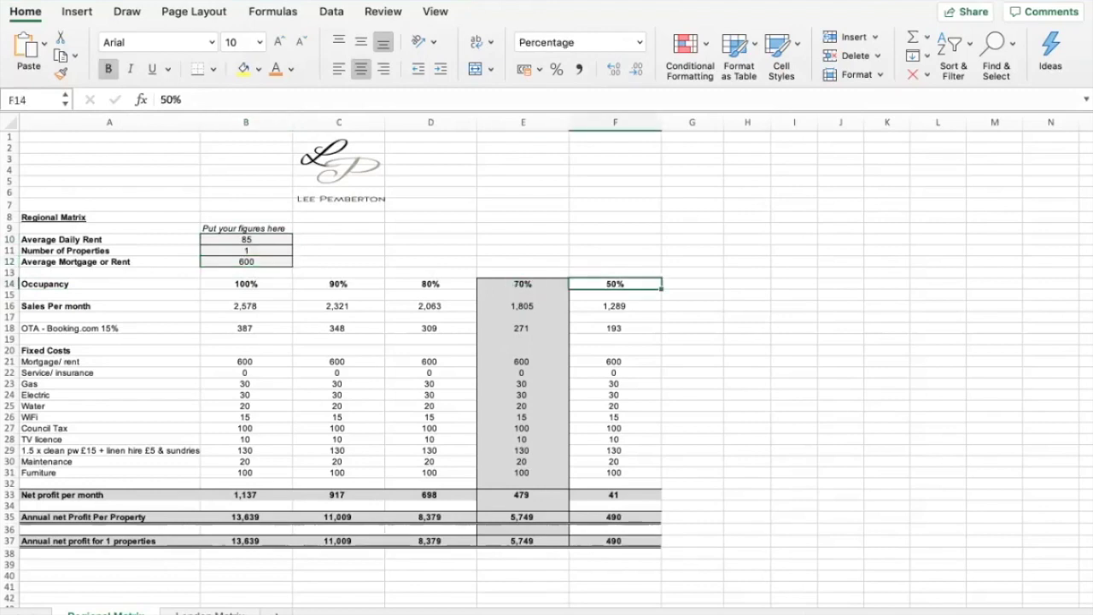
{"action": "left_click", "coordinate": [615, 495]}
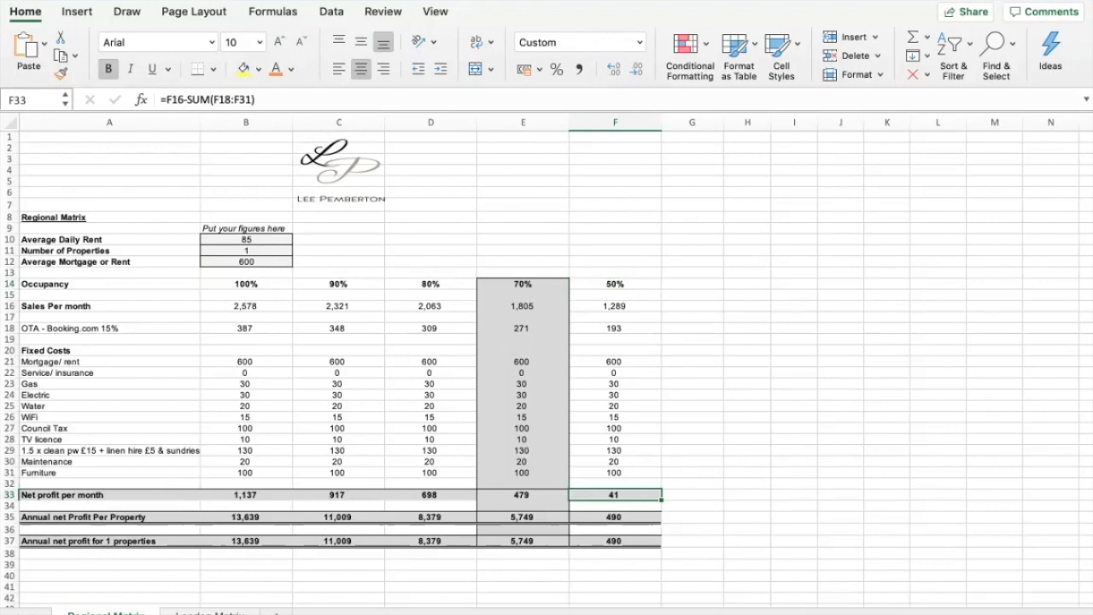
{"action": "left_click", "coordinate": [614, 284]}
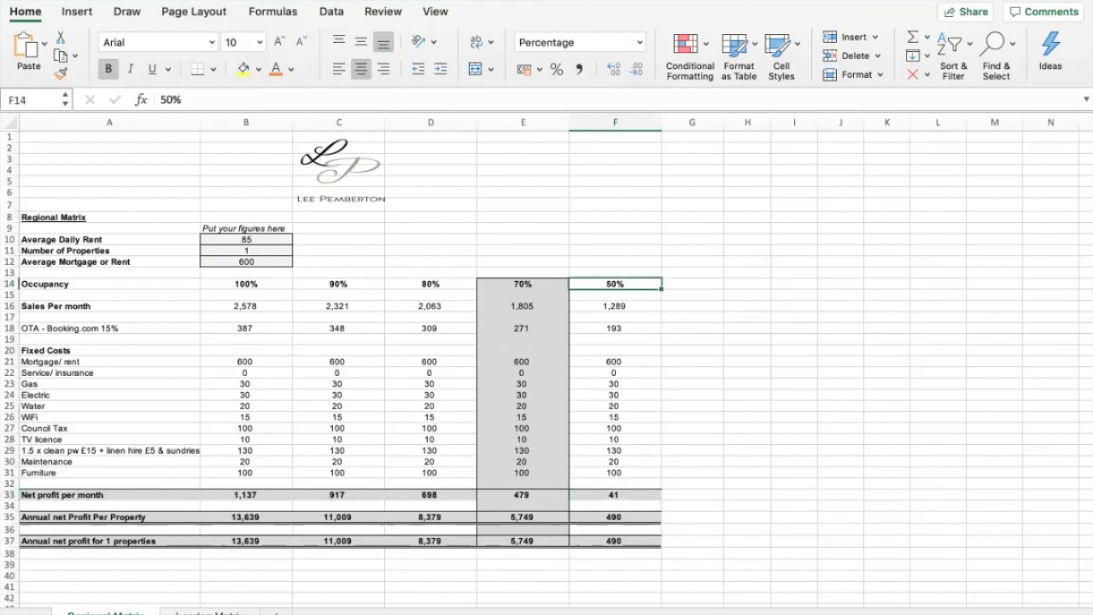
{"action": "left_click", "coordinate": [522, 283]}
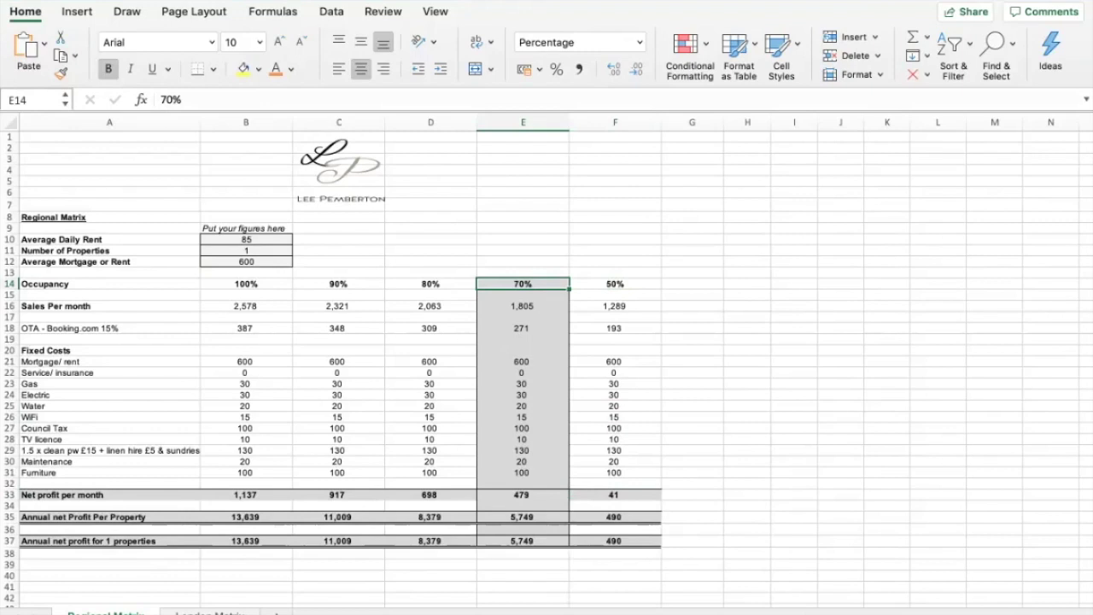
{"action": "left_click", "coordinate": [523, 305]}
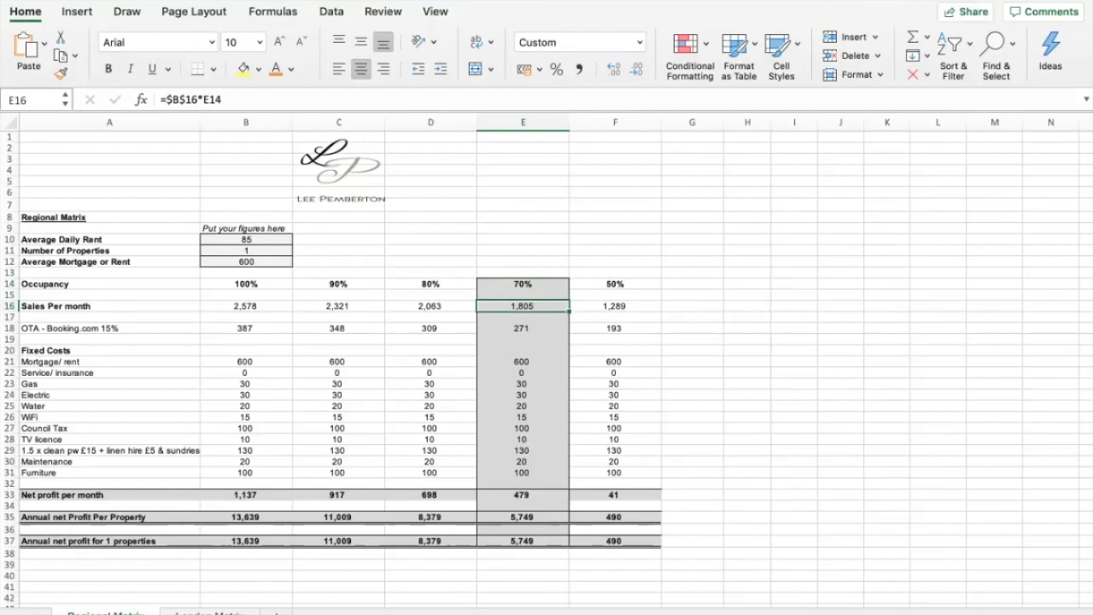
Review the average mortgage or rent figure and the Booking.com commission formulas at 100% through 70% occupancy.
{"action": "left_click", "coordinate": [246, 262]}
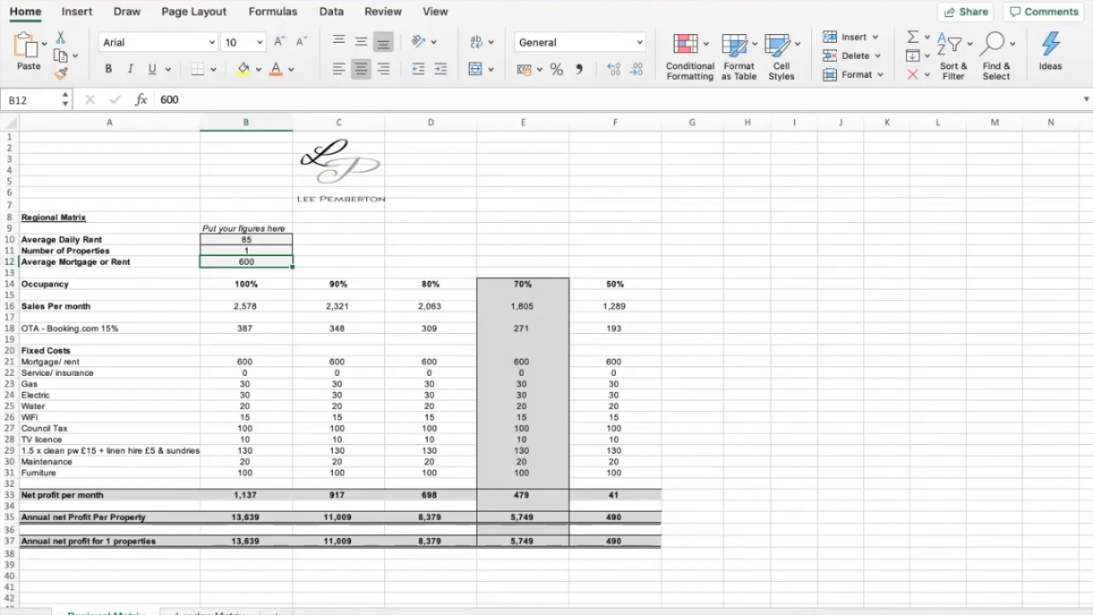
{"action": "left_click", "coordinate": [109, 328]}
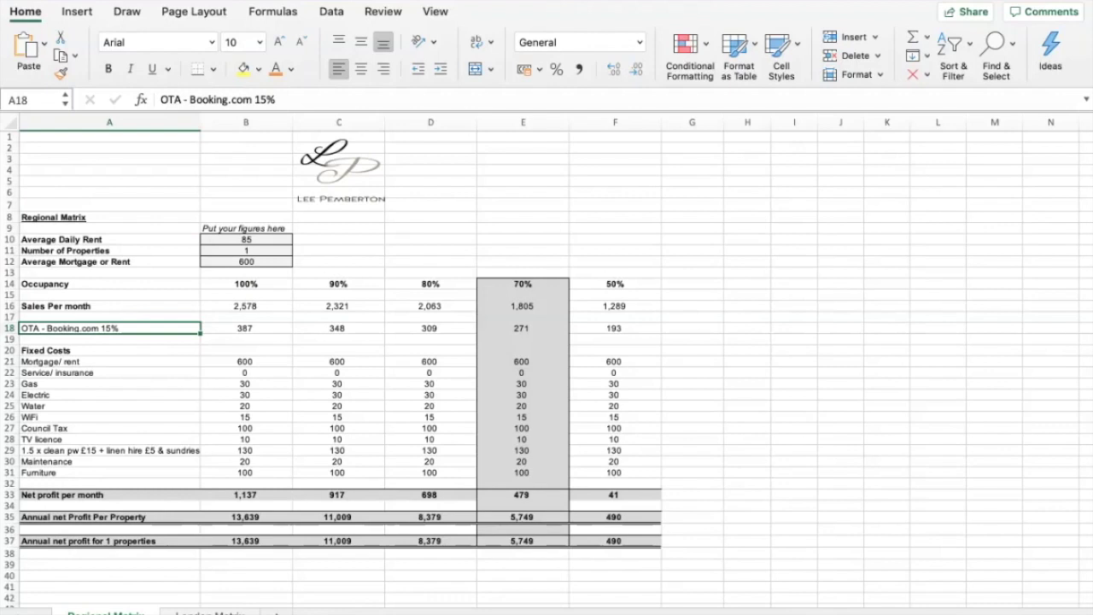
{"action": "left_click", "coordinate": [245, 328]}
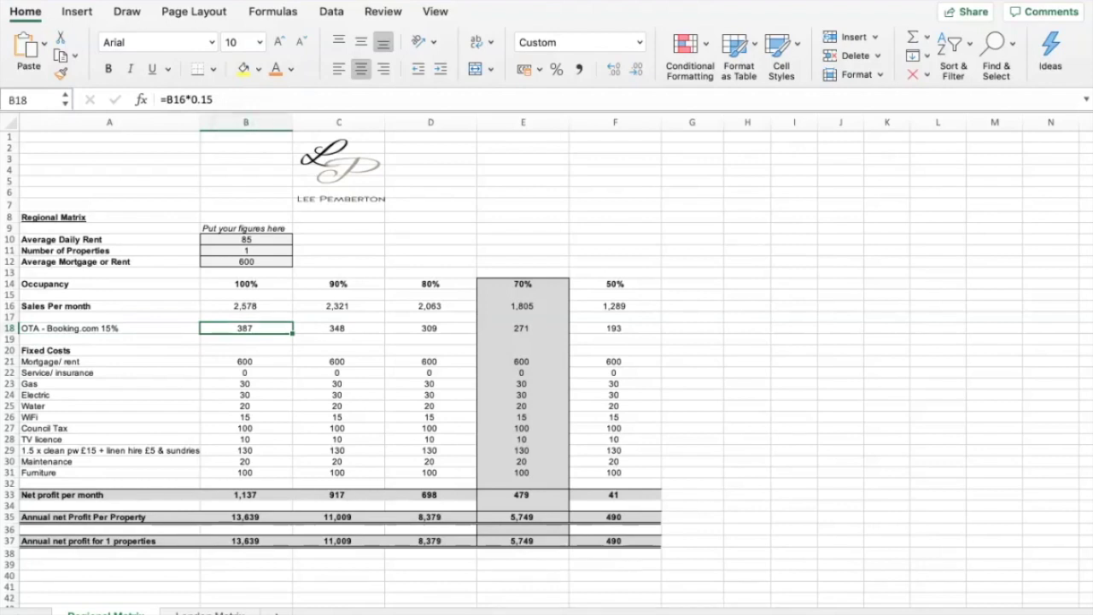
{"action": "key", "text": "Right"}
{"action": "key", "text": "Right"}
{"action": "key", "text": "Right"}
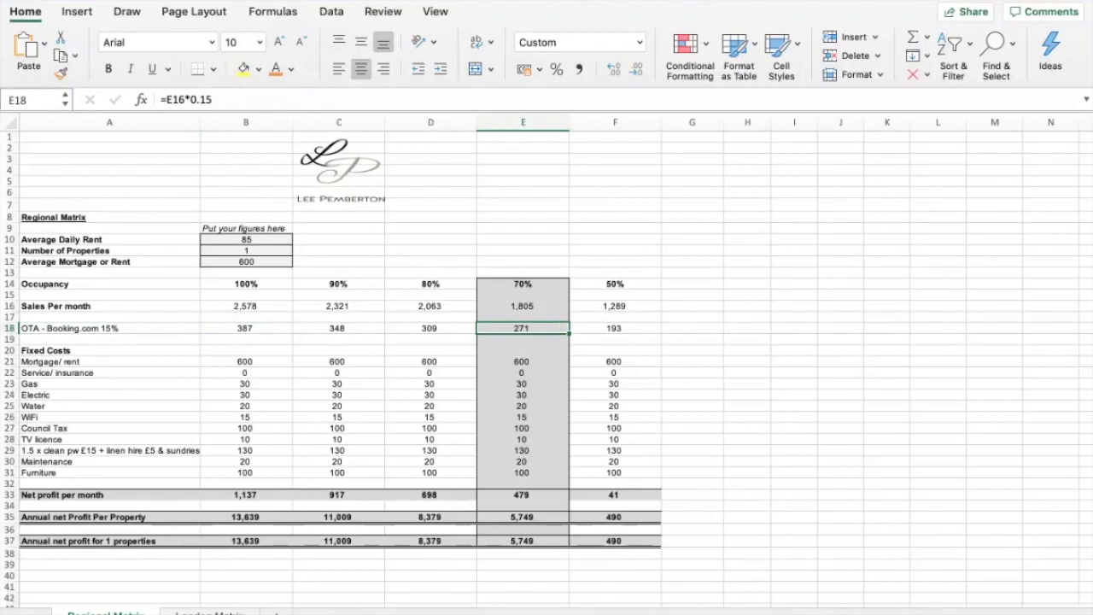
Set the service/insurance fixed cost at 100% occupancy, in cell B22, to 20.
{"action": "left_click", "coordinate": [110, 362]}
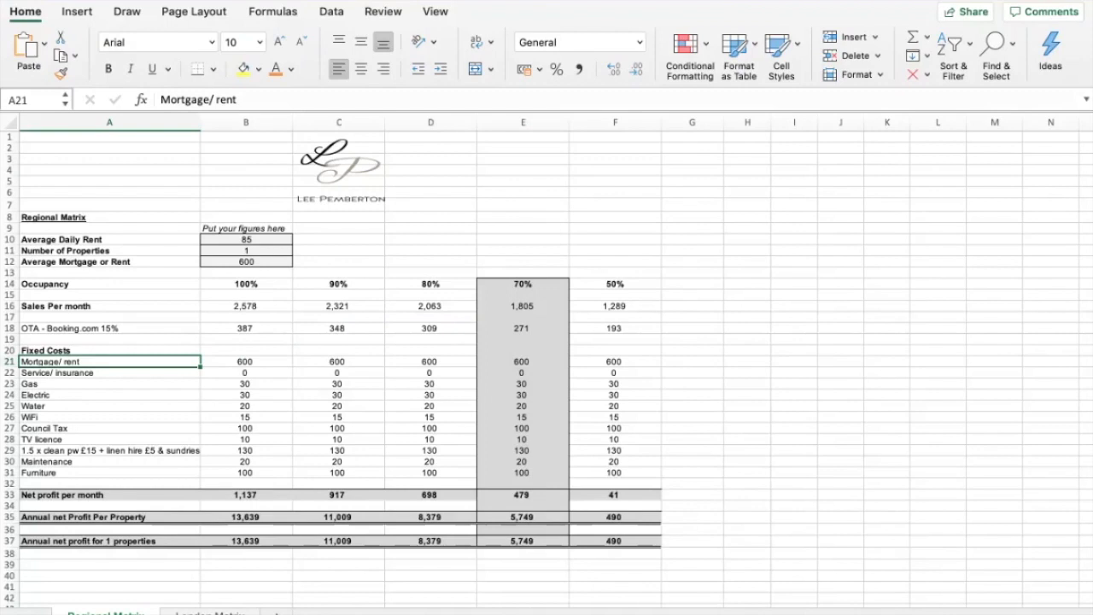
{"action": "left_click", "coordinate": [109, 373]}
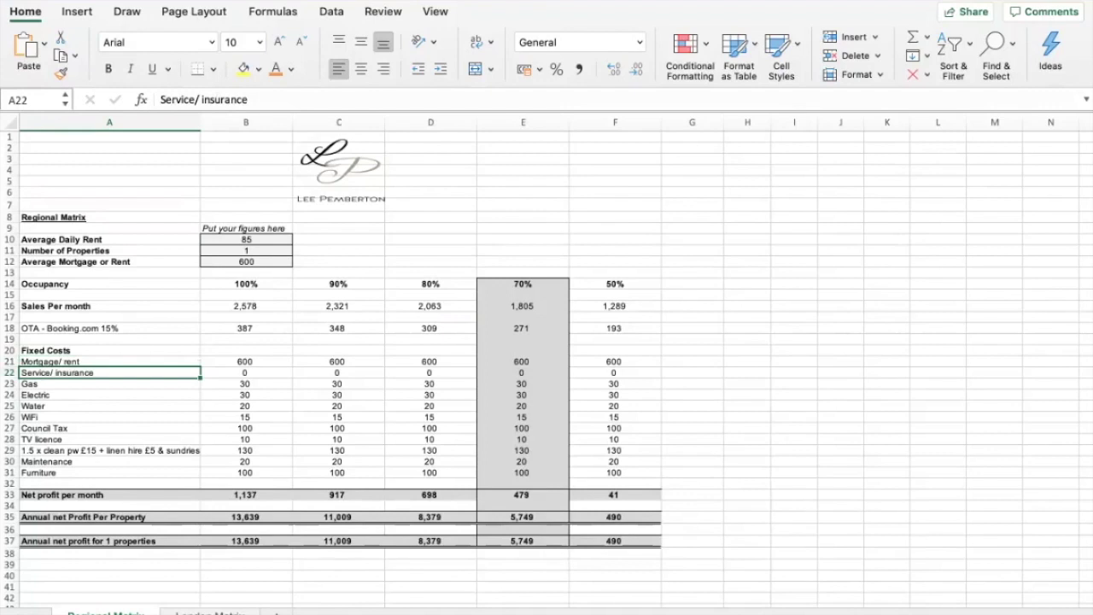
{"action": "left_click", "coordinate": [246, 373]}
{"action": "type", "text": "20"}
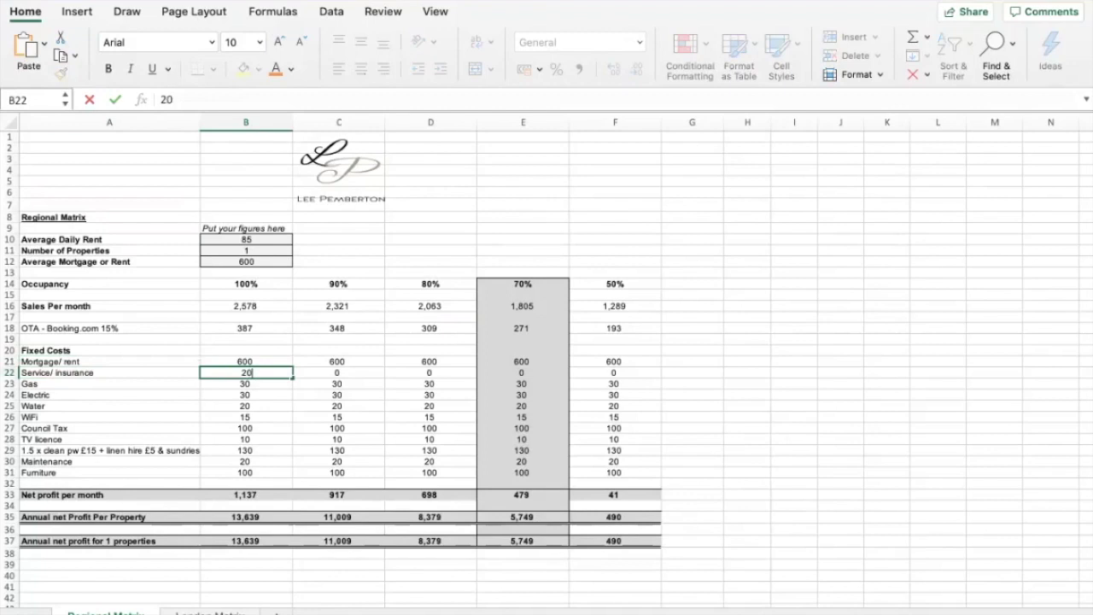
{"action": "left_click", "coordinate": [338, 372]}
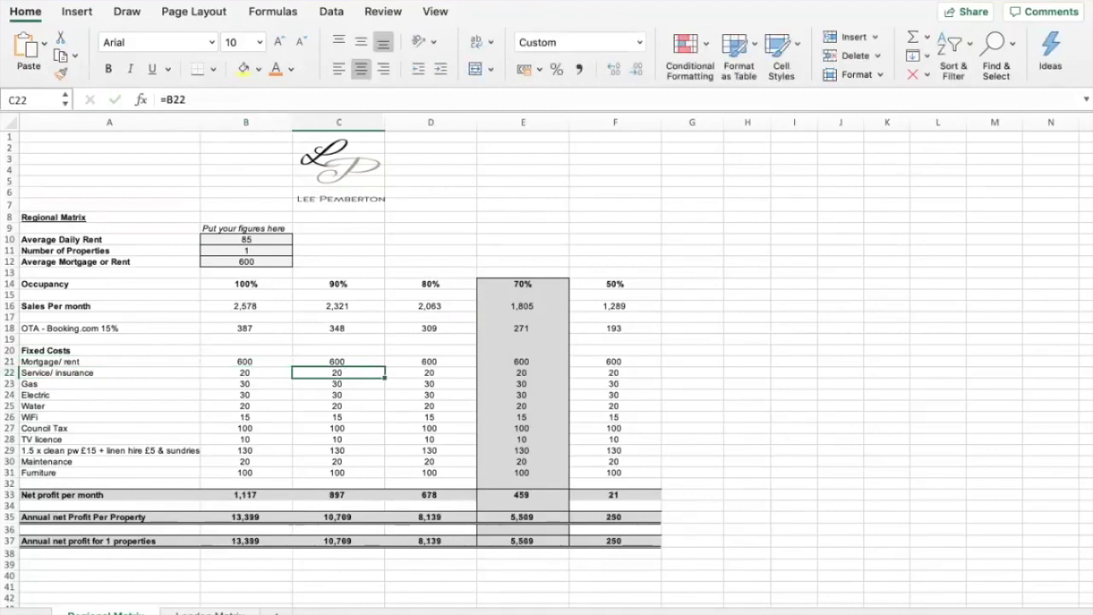
Go through the fixed cost rows from gas to council tax, and set the TV licence cost in cell B28 to 11.
{"action": "left_click", "coordinate": [109, 383]}
{"action": "left_click", "coordinate": [109, 394]}
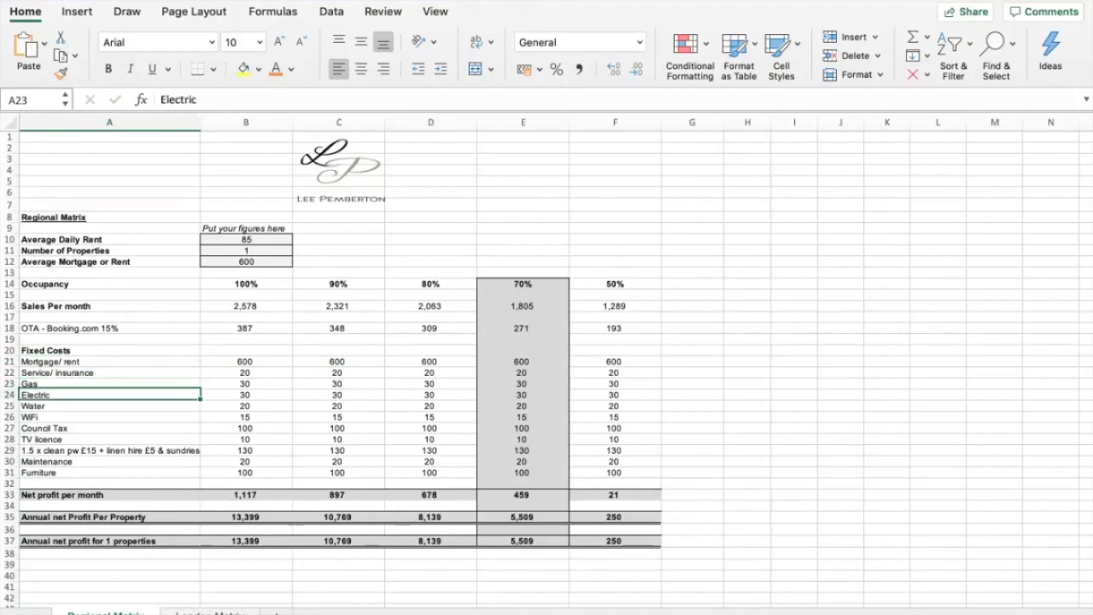
{"action": "left_click", "coordinate": [109, 405]}
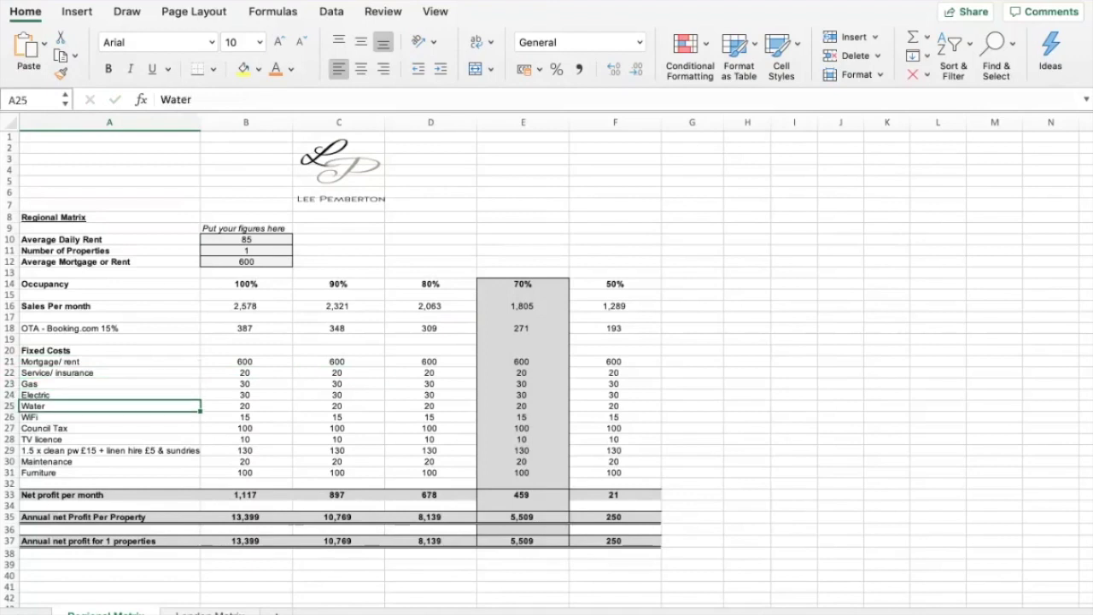
{"action": "left_click", "coordinate": [109, 416]}
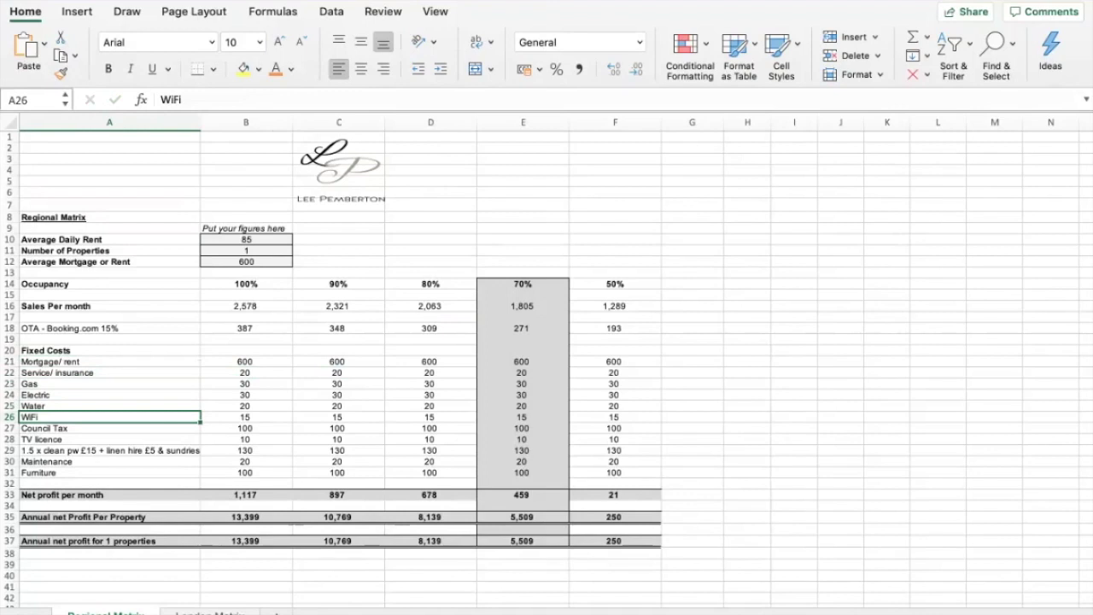
{"action": "left_click", "coordinate": [110, 428]}
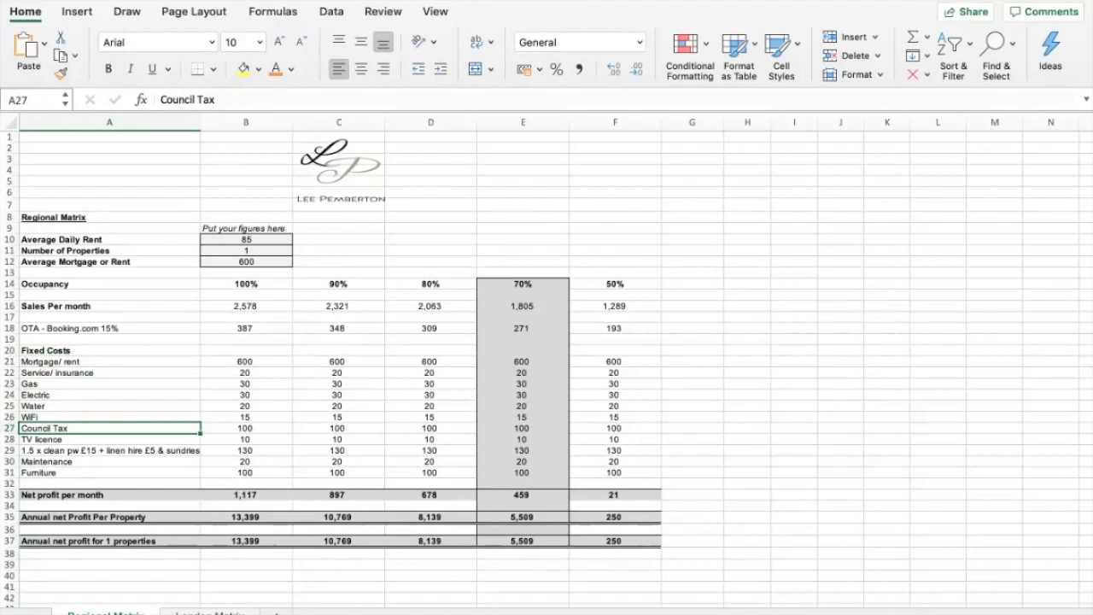
{"action": "left_click", "coordinate": [109, 439]}
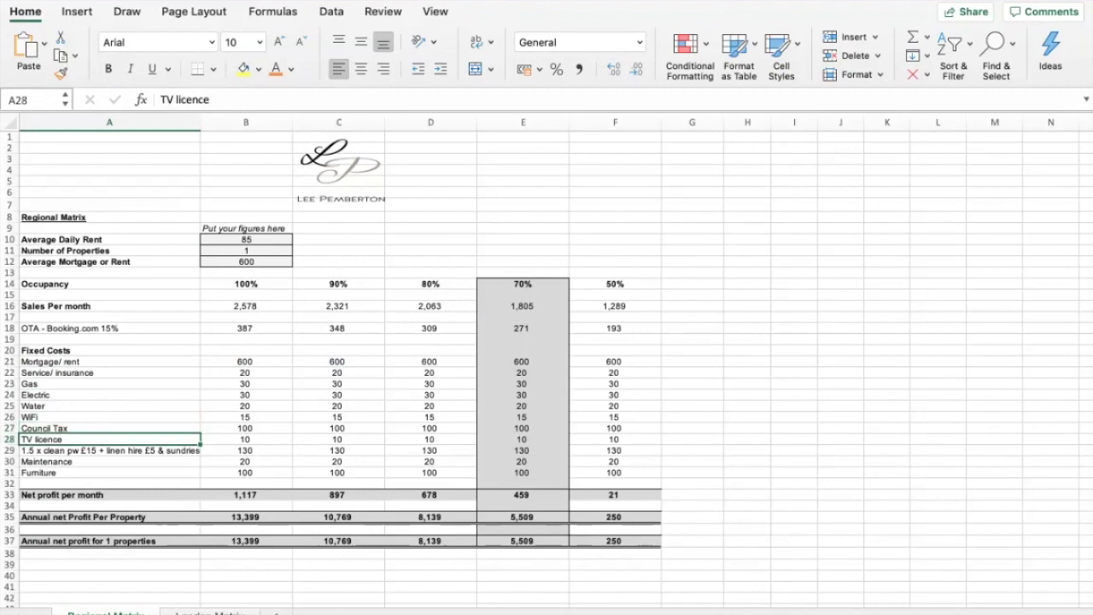
{"action": "left_click", "coordinate": [246, 439]}
{"action": "type", "text": "11"}
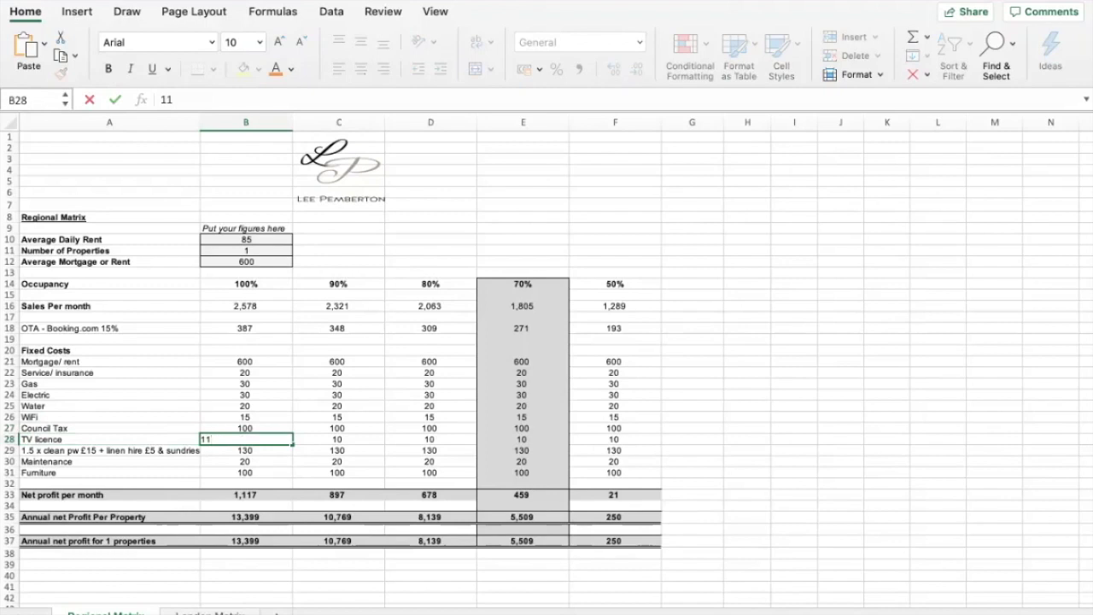
{"action": "key", "text": "Tab"}
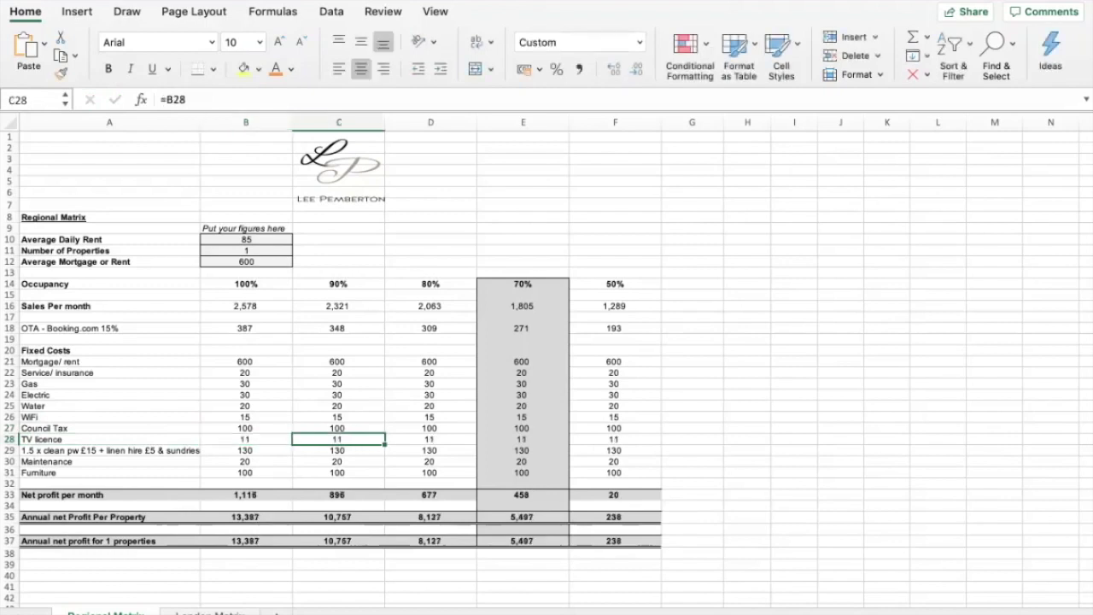
Review the cleaning and linen hire cost, and the maintenance and furniture rows of the fixed costs.
{"action": "left_click", "coordinate": [109, 450]}
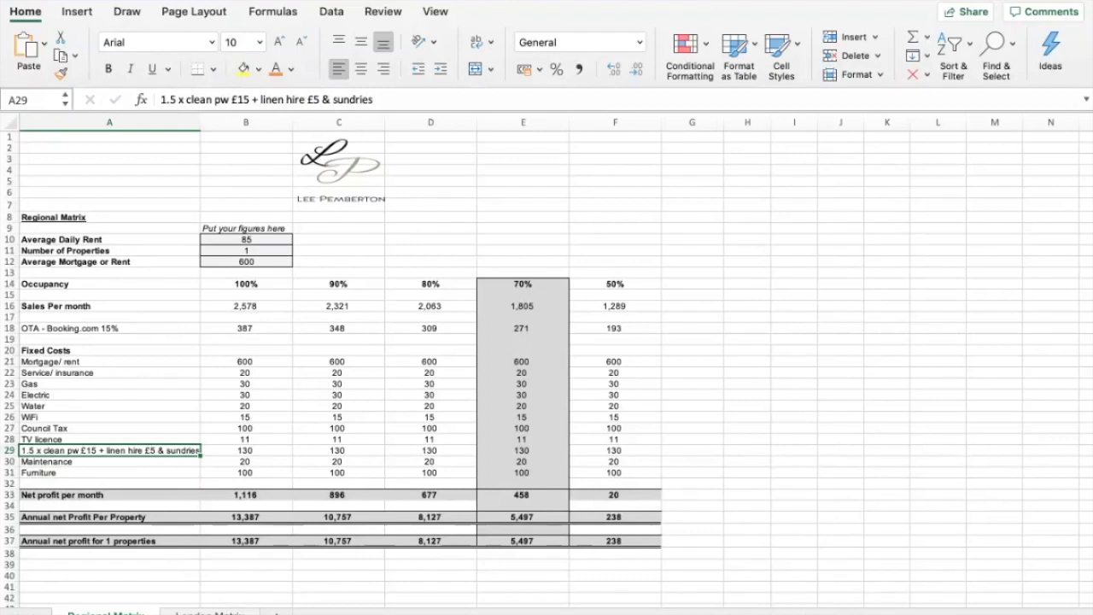
{"action": "left_click", "coordinate": [245, 449]}
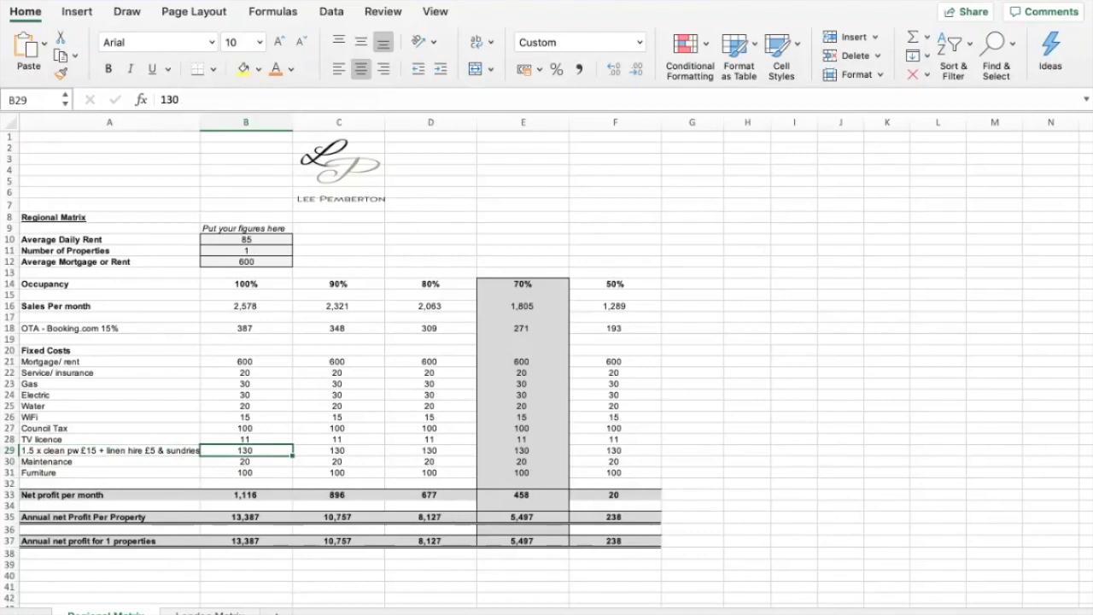
{"action": "left_click", "coordinate": [94, 461]}
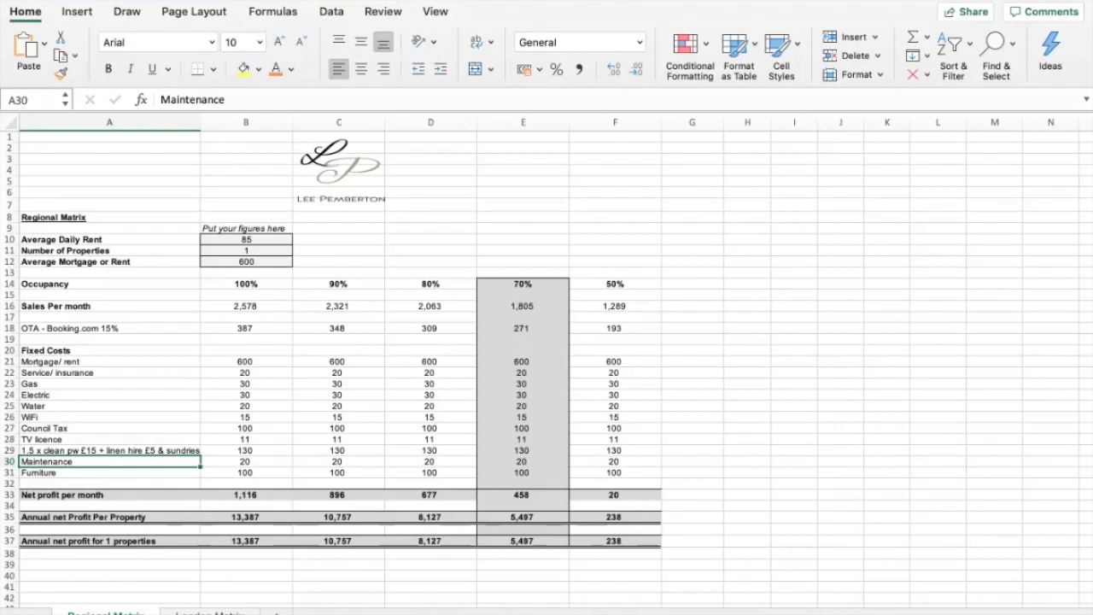
{"action": "left_click", "coordinate": [94, 472]}
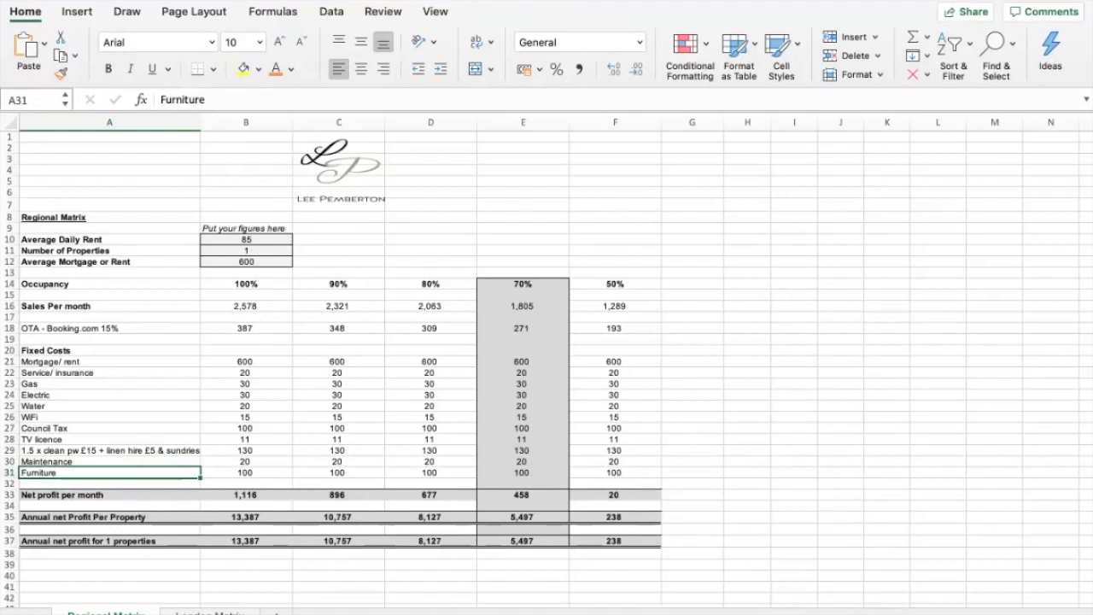
Trace the 70% occupancy column from monthly sales through Booking.com commission and mortgage cost to the net profit per month formula.
{"action": "left_click", "coordinate": [522, 284]}
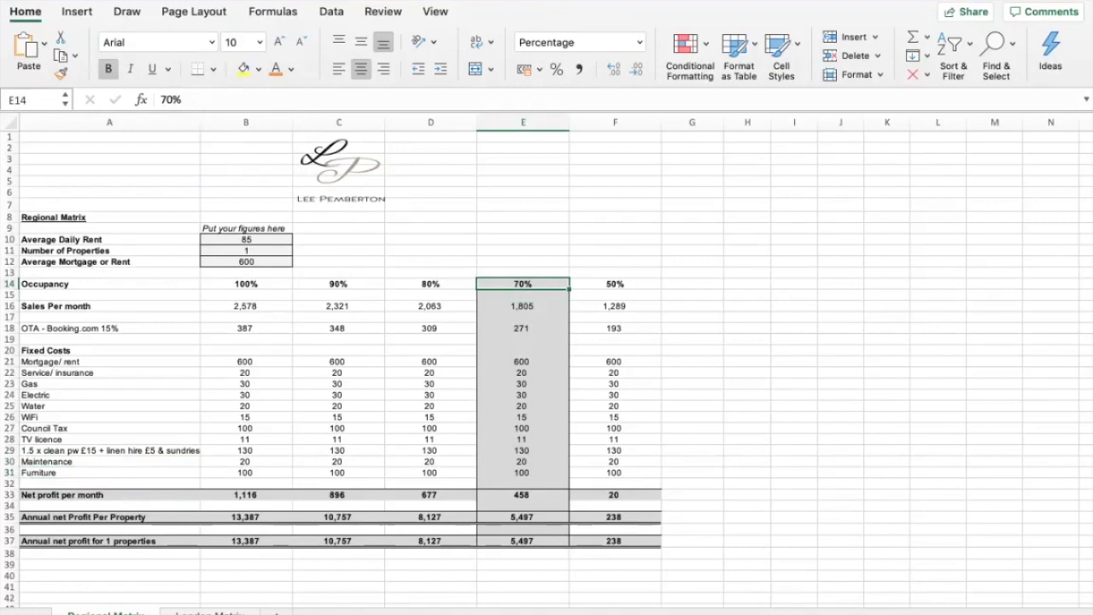
{"action": "left_click", "coordinate": [523, 306]}
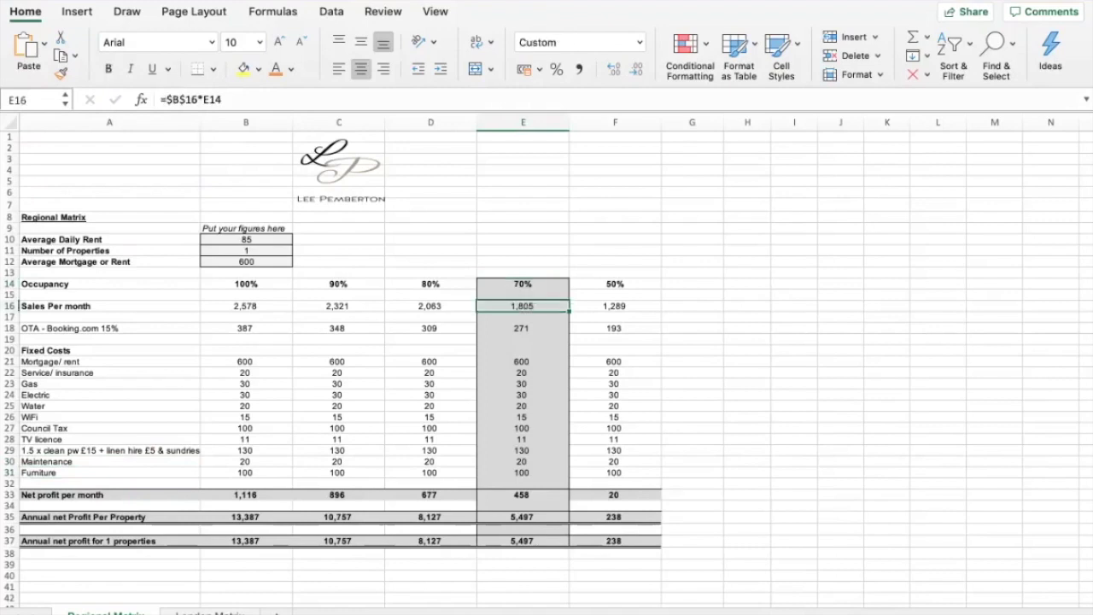
{"action": "left_click", "coordinate": [522, 328]}
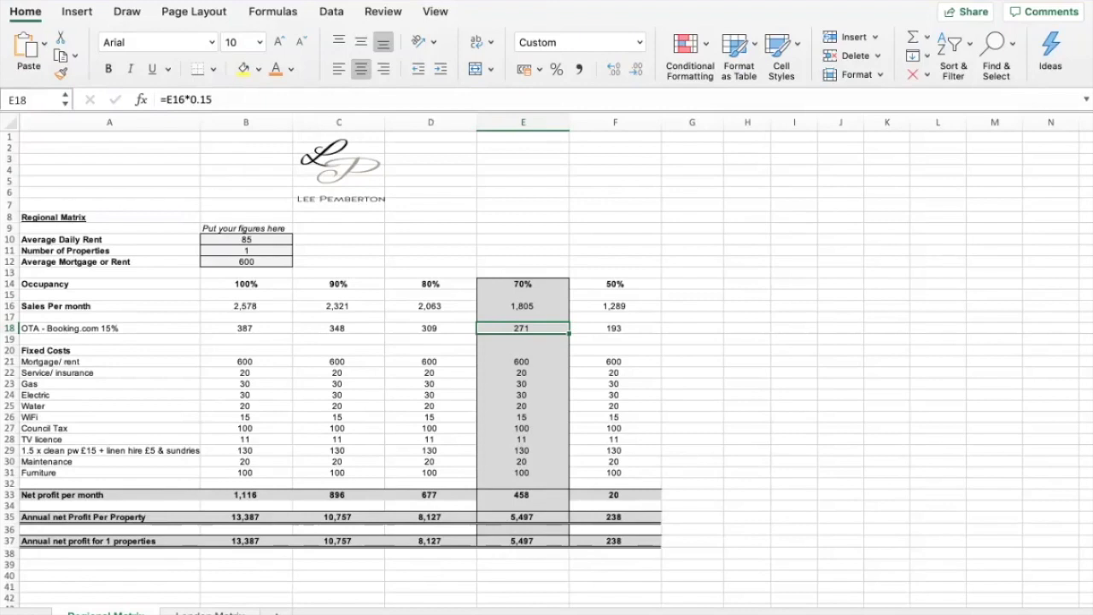
{"action": "left_click", "coordinate": [245, 262]}
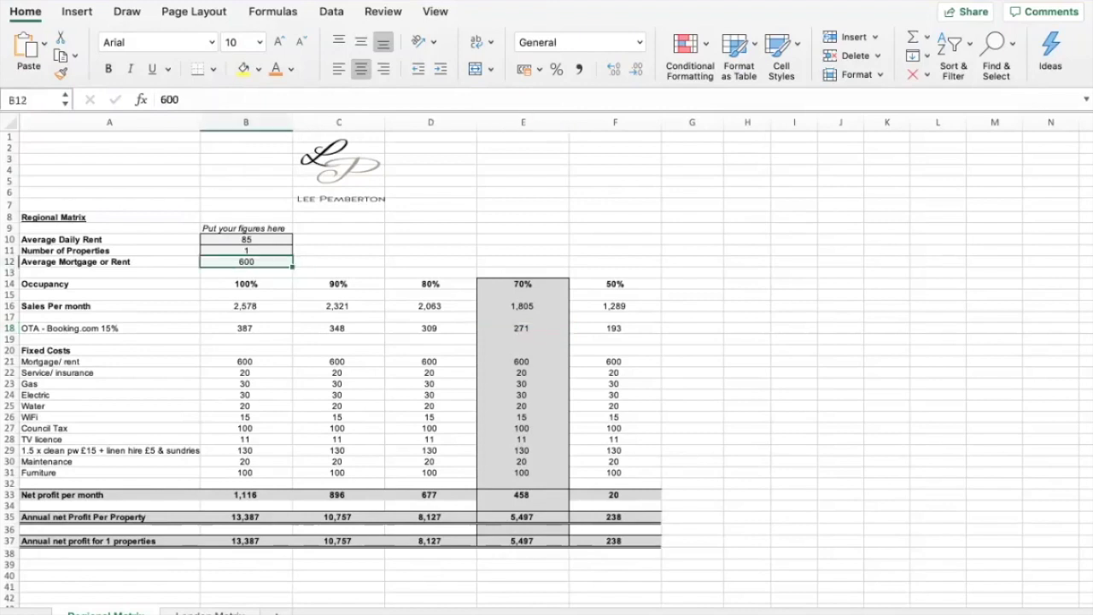
{"action": "left_click", "coordinate": [523, 494]}
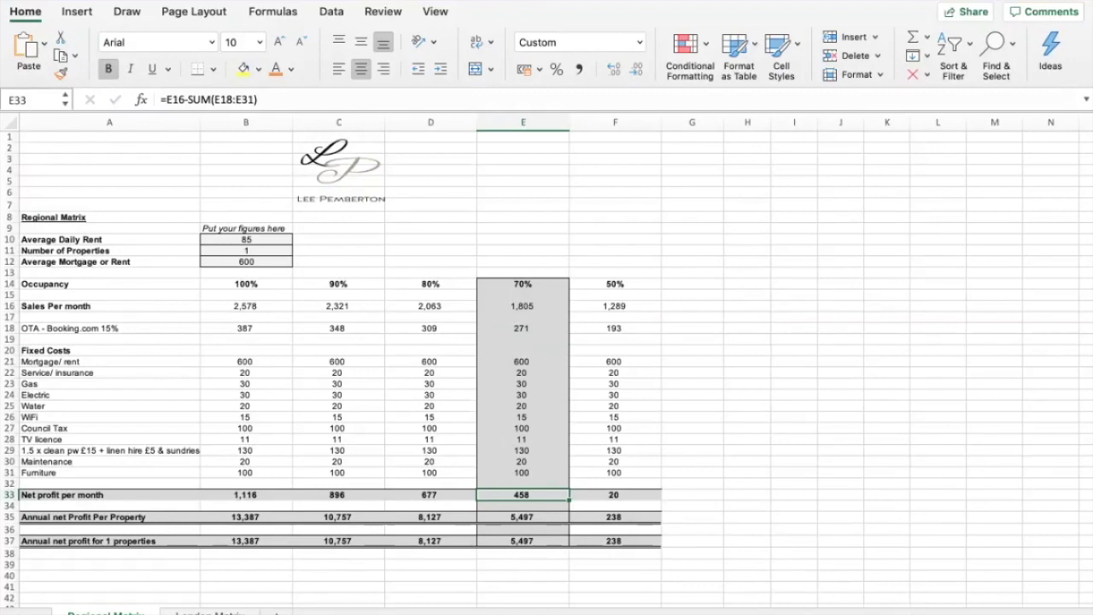
Set the number of properties in cell B11 of the Regional Matrix to 10.
{"action": "left_click", "coordinate": [246, 250]}
{"action": "key", "text": "BackSpace"}
{"action": "type", "text": "10"}
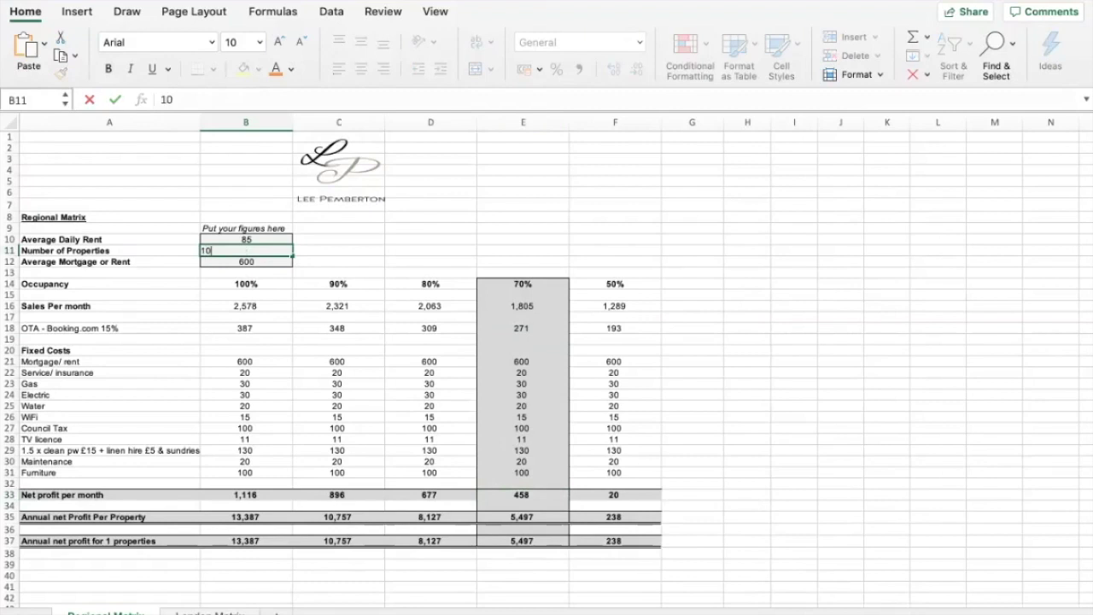
{"action": "left_click", "coordinate": [522, 416]}
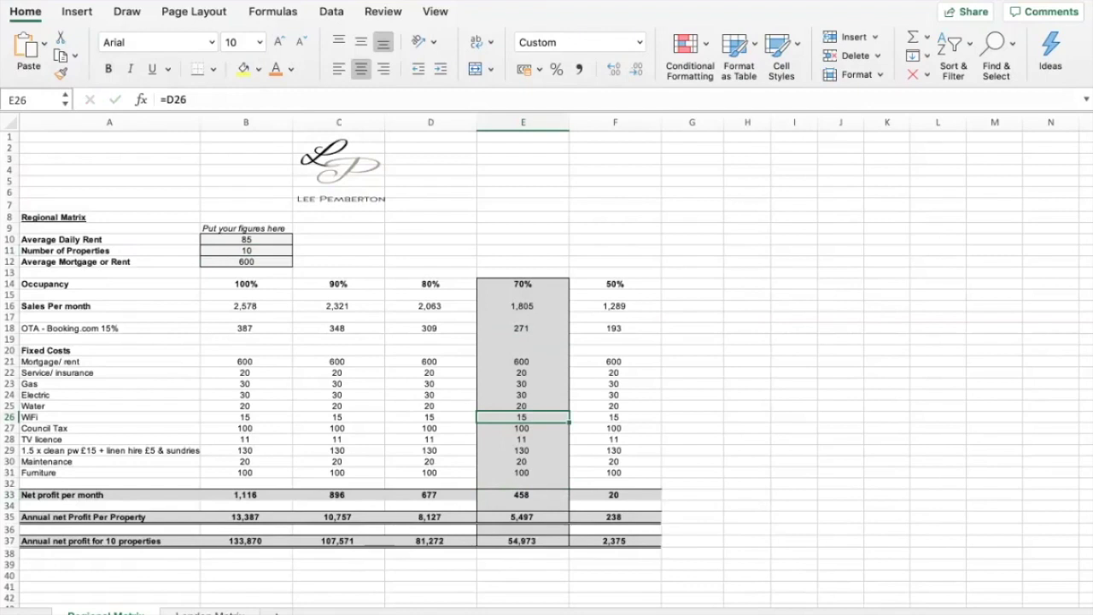
Set the Regional Matrix average daily rent in cell B10 to 90.
{"action": "double_click", "coordinate": [246, 240]}
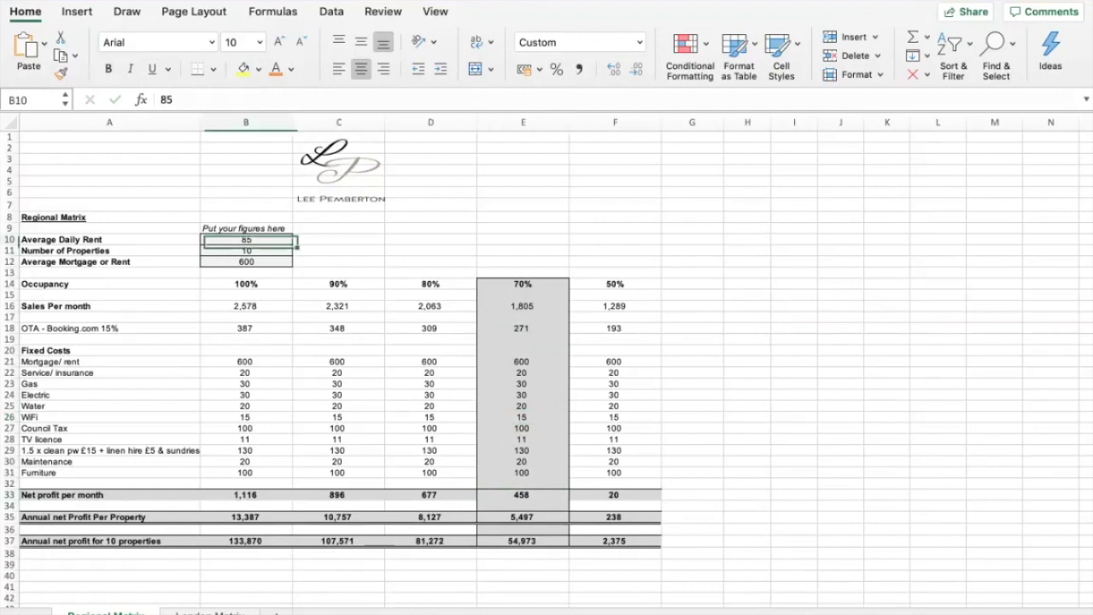
{"action": "key", "text": "BackSpace"}
{"action": "key", "text": "BackSpace"}
{"action": "type", "text": "90"}
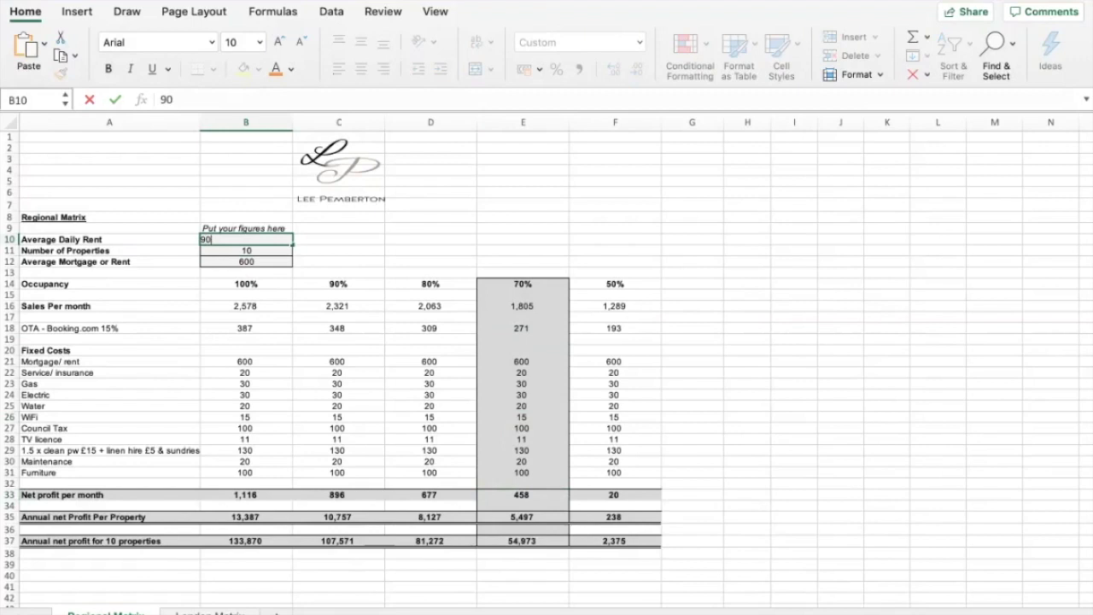
{"action": "left_click", "coordinate": [522, 350]}
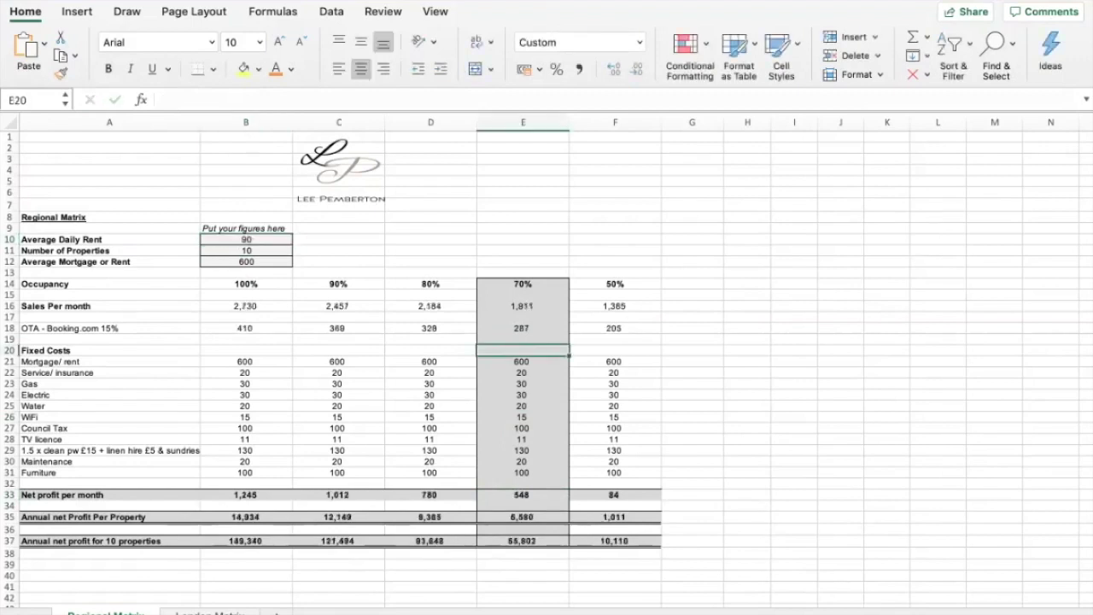
Set the Regional Matrix average daily rent to 100 and check the monthly net profit at 70% occupancy.
{"action": "left_click", "coordinate": [246, 240]}
{"action": "type", "text": "100"}
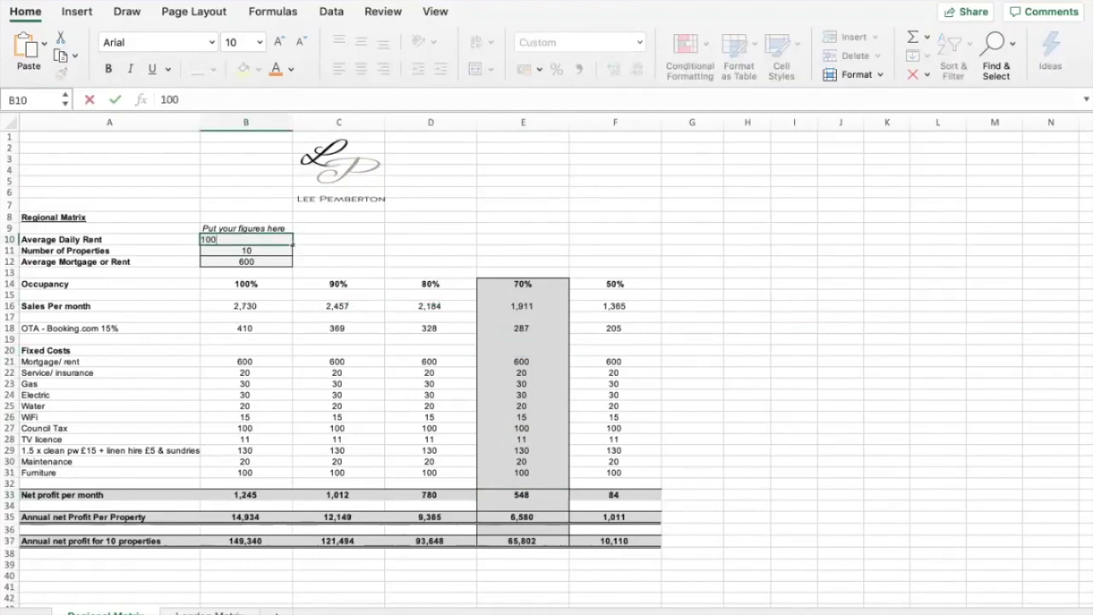
{"action": "left_click", "coordinate": [523, 361]}
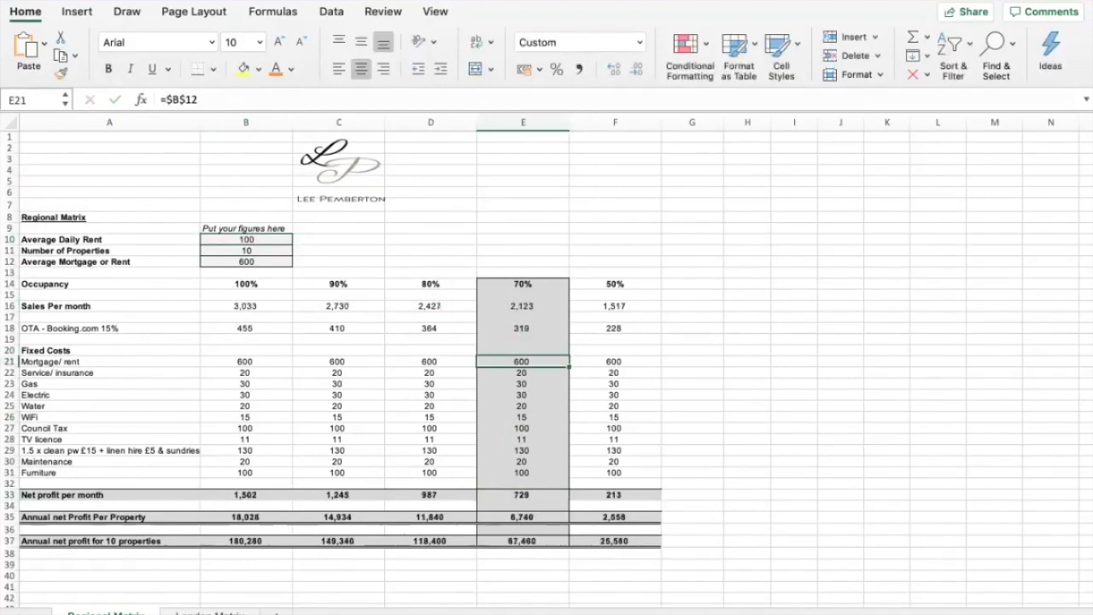
{"action": "left_click", "coordinate": [522, 494]}
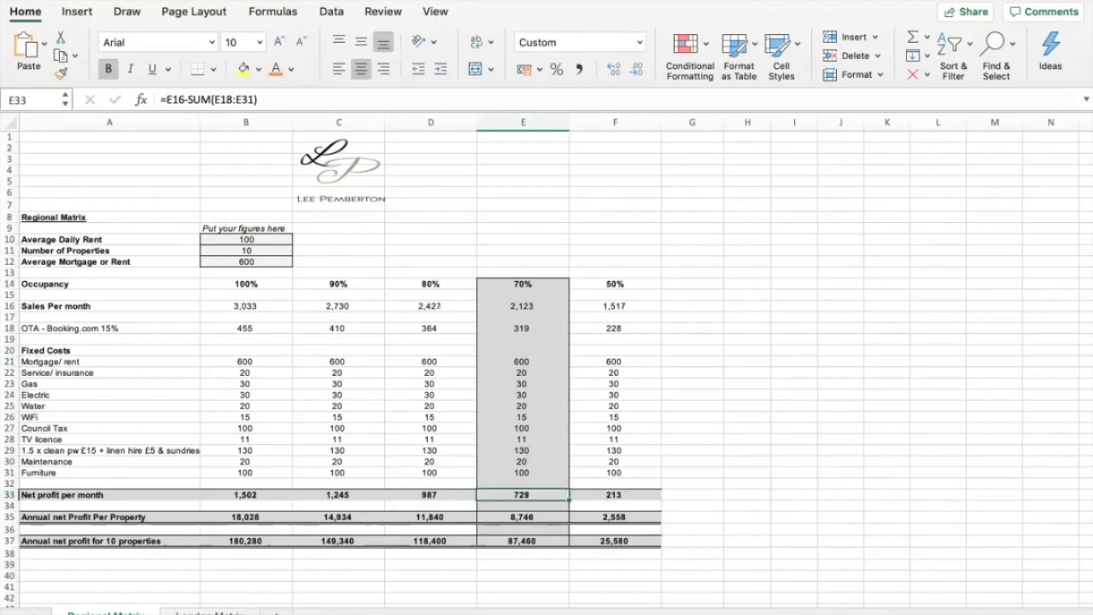
Set the Regional Matrix average daily rent in cell B10 back to 85.
{"action": "left_click", "coordinate": [246, 229]}
{"action": "left_click", "coordinate": [246, 263]}
{"action": "double_click", "coordinate": [246, 239]}
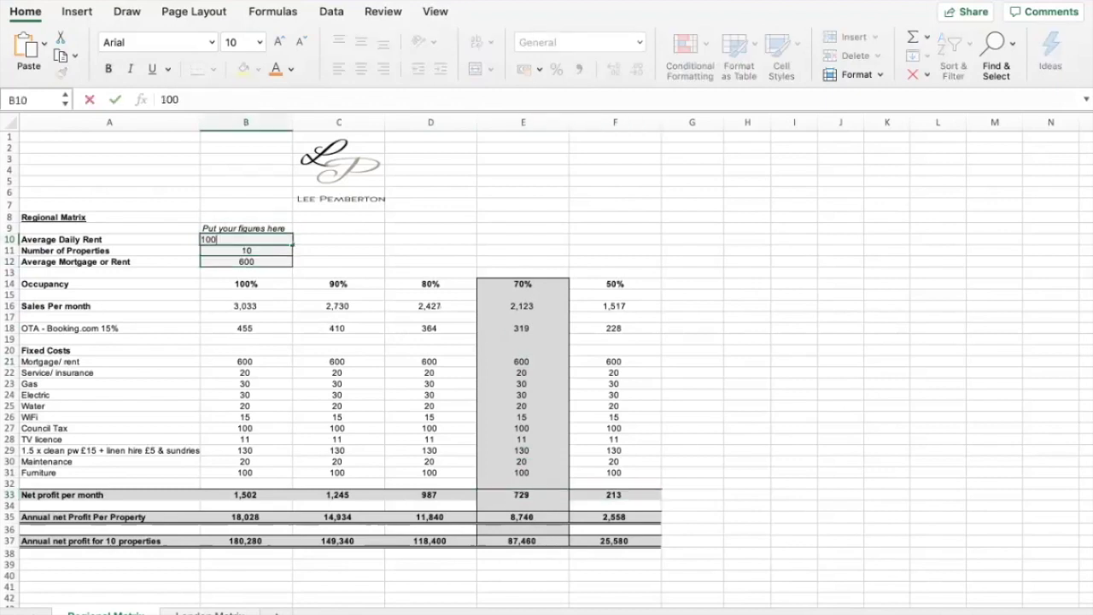
{"action": "key", "text": "BackSpace"}
{"action": "key", "text": "BackSpace"}
{"action": "key", "text": "BackSpace"}
{"action": "type", "text": "85"}
{"action": "key", "text": "Return"}
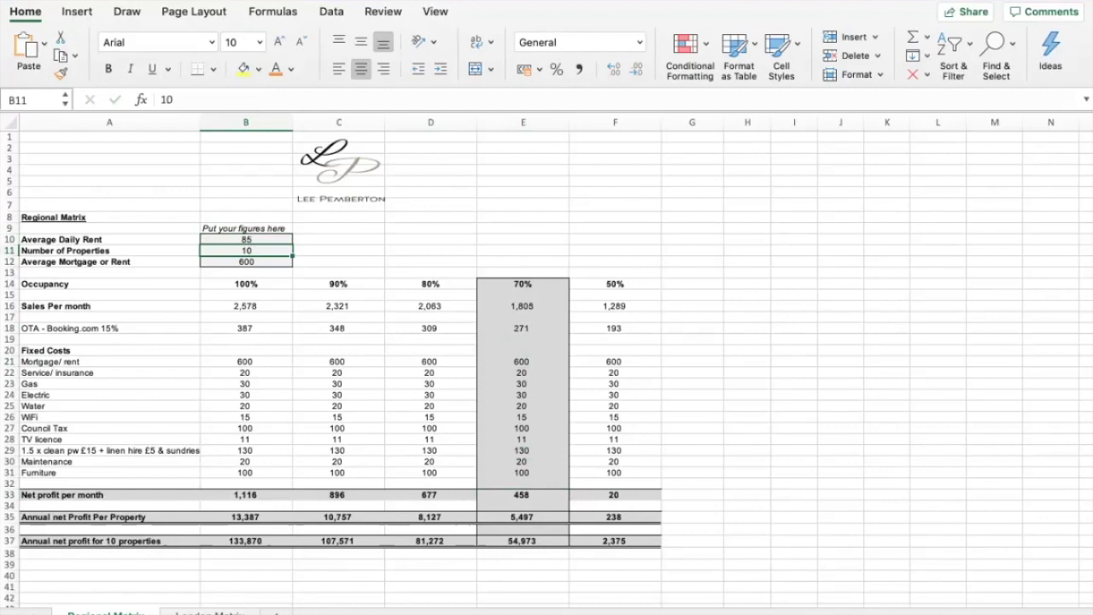
Compare the 80%, 100% and 70% occupancy columns, including the monthly net profit at 100% occupancy.
{"action": "left_click", "coordinate": [430, 284]}
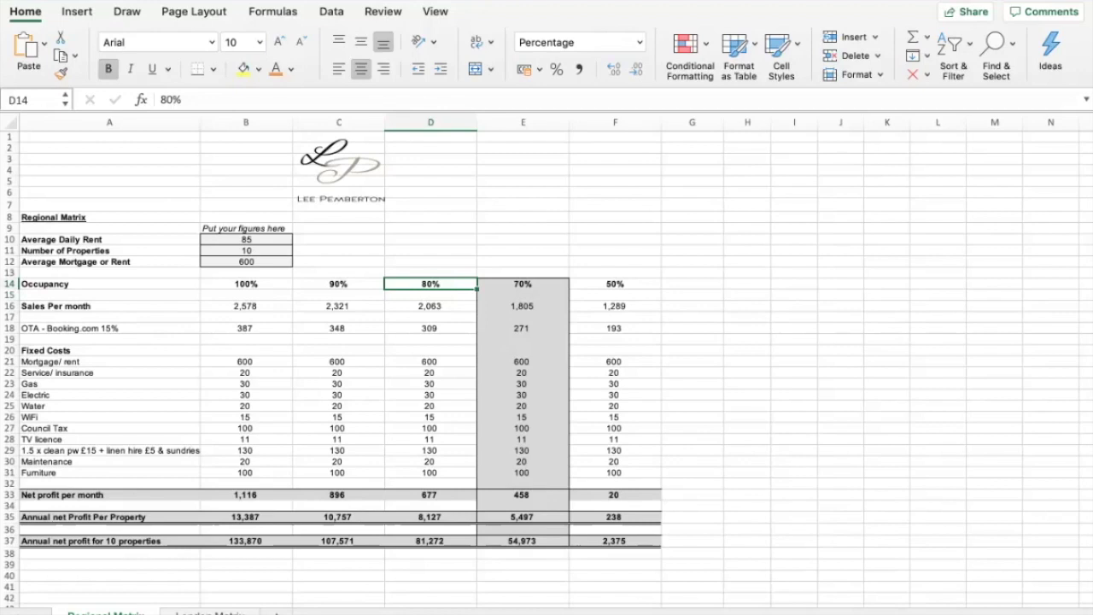
{"action": "left_click", "coordinate": [245, 283]}
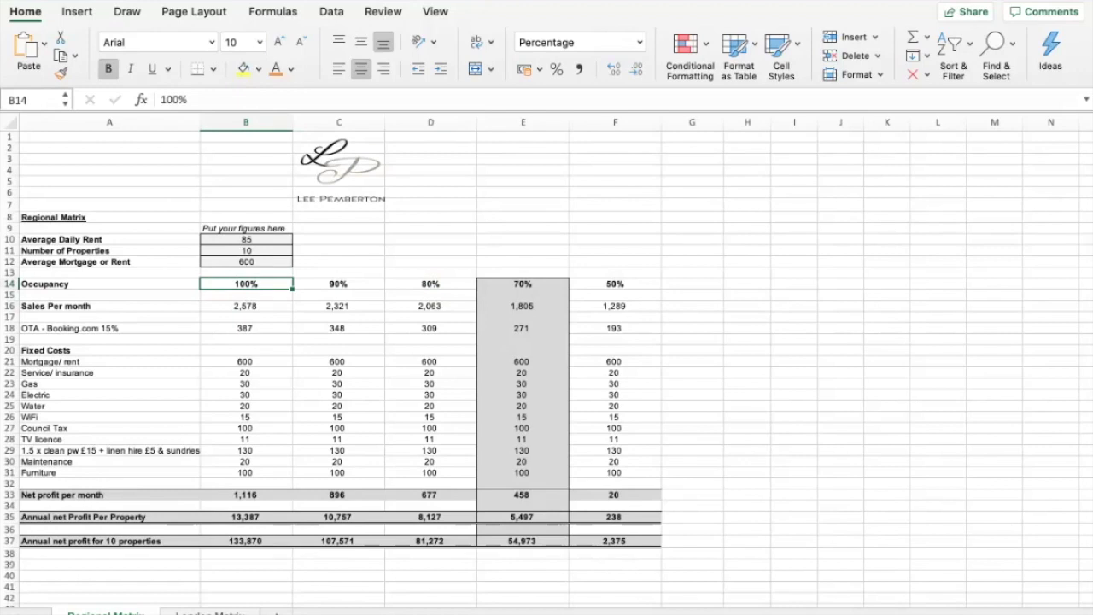
{"action": "left_click", "coordinate": [246, 495]}
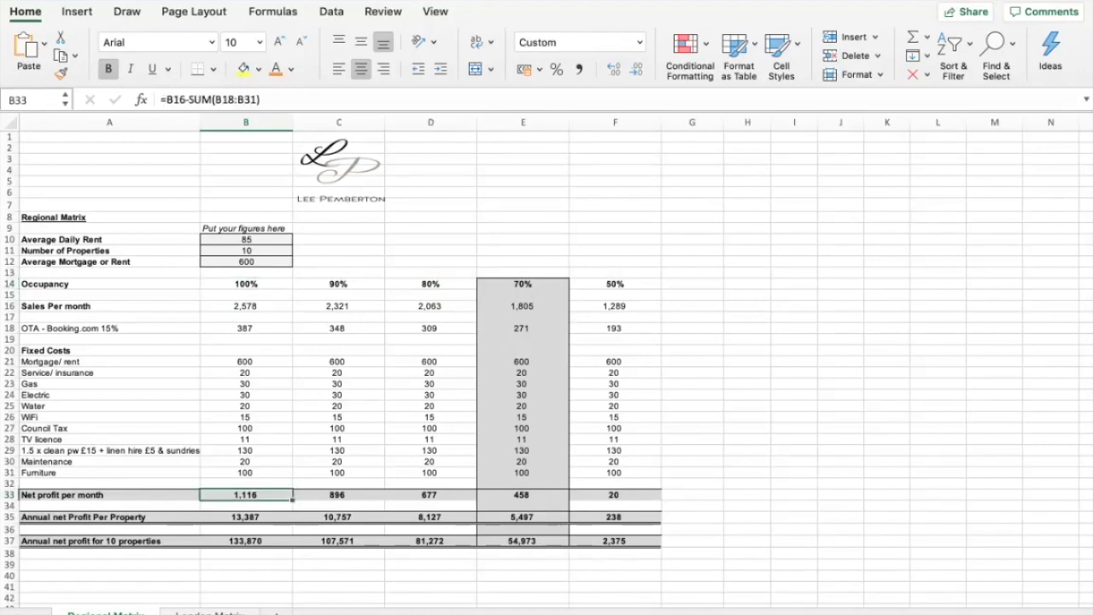
{"action": "left_click", "coordinate": [246, 283]}
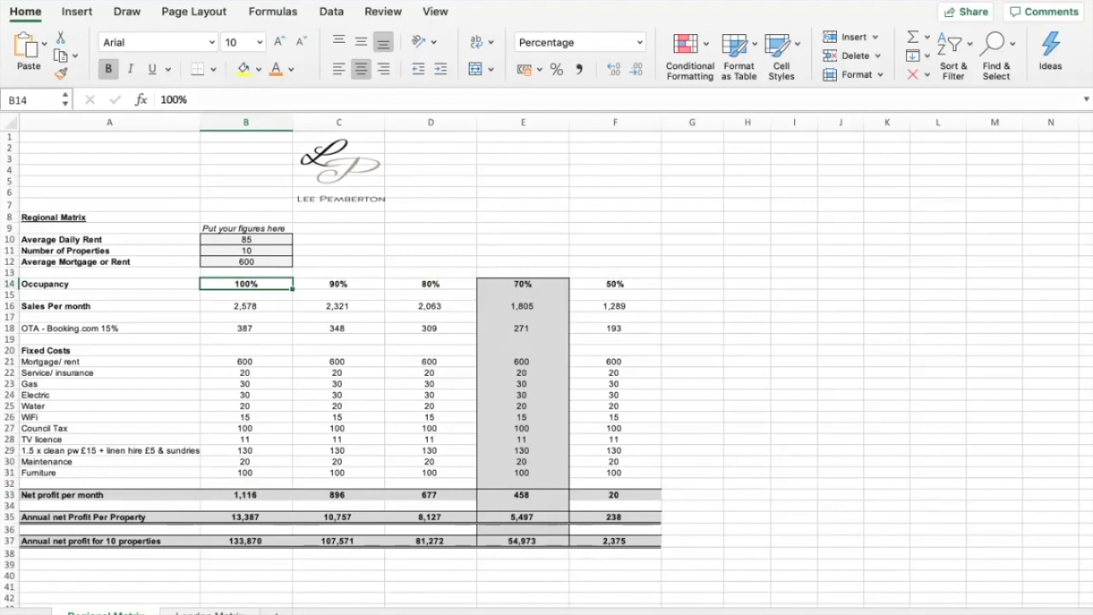
{"action": "left_click", "coordinate": [522, 284]}
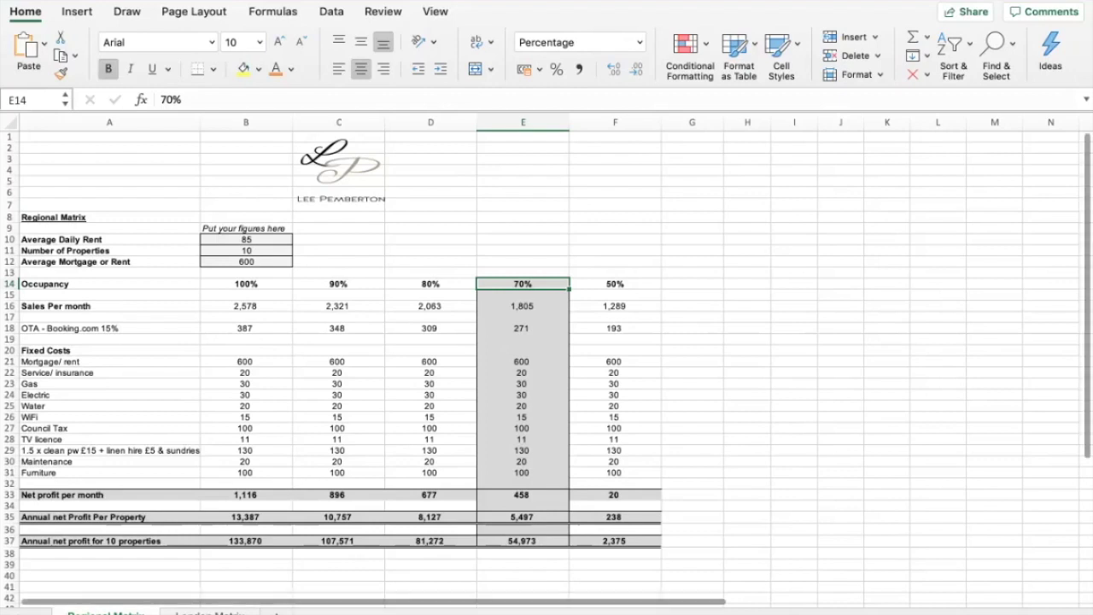
Open the London Matrix sheet and set its average daily rent in cell B11 to 180.
{"action": "left_click", "coordinate": [209, 612]}
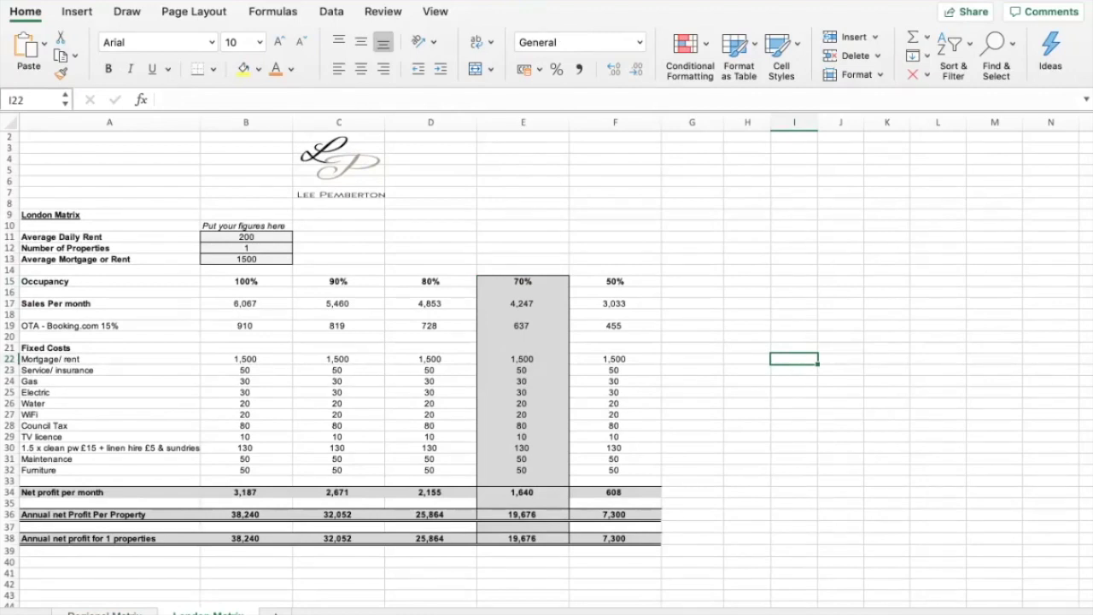
{"action": "double_click", "coordinate": [246, 237]}
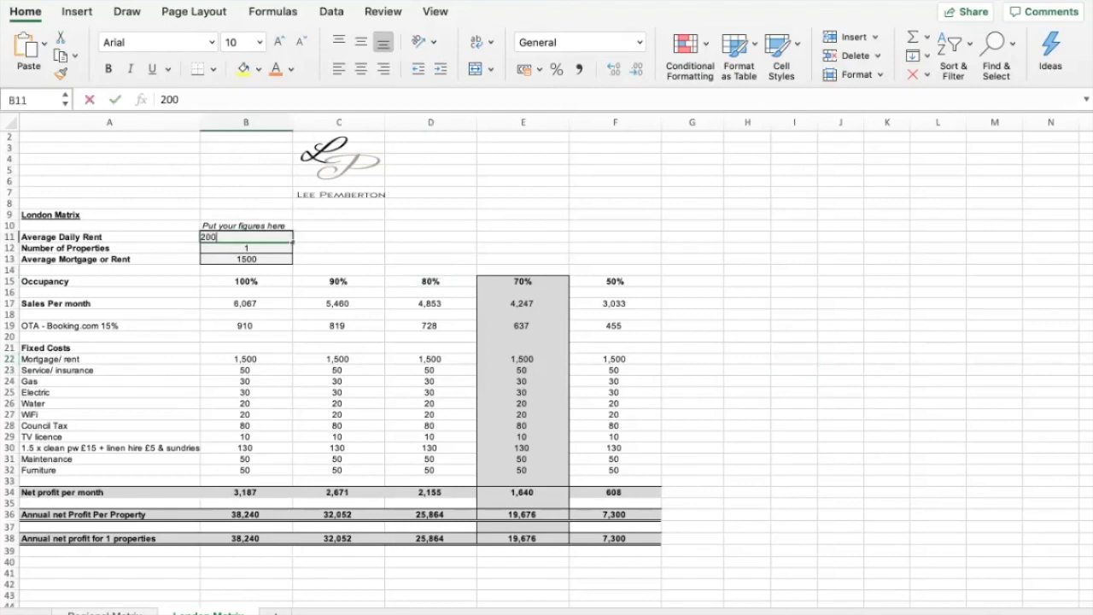
{"action": "key", "text": "BackSpace"}
{"action": "key", "text": "BackSpace"}
{"action": "key", "text": "BackSpace"}
{"action": "type", "text": "180"}
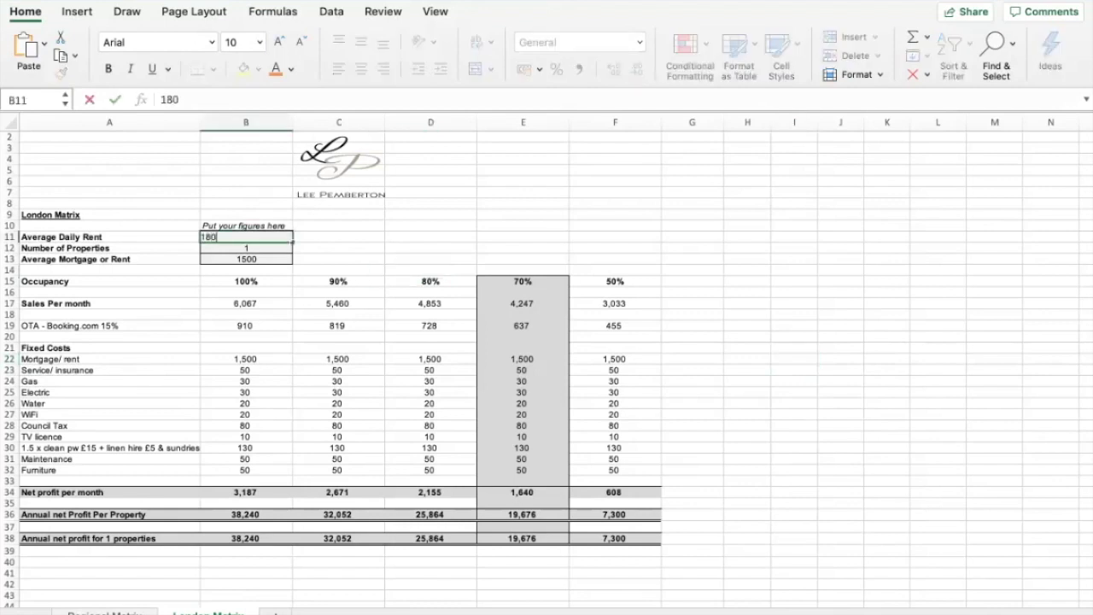
{"action": "left_click", "coordinate": [522, 303]}
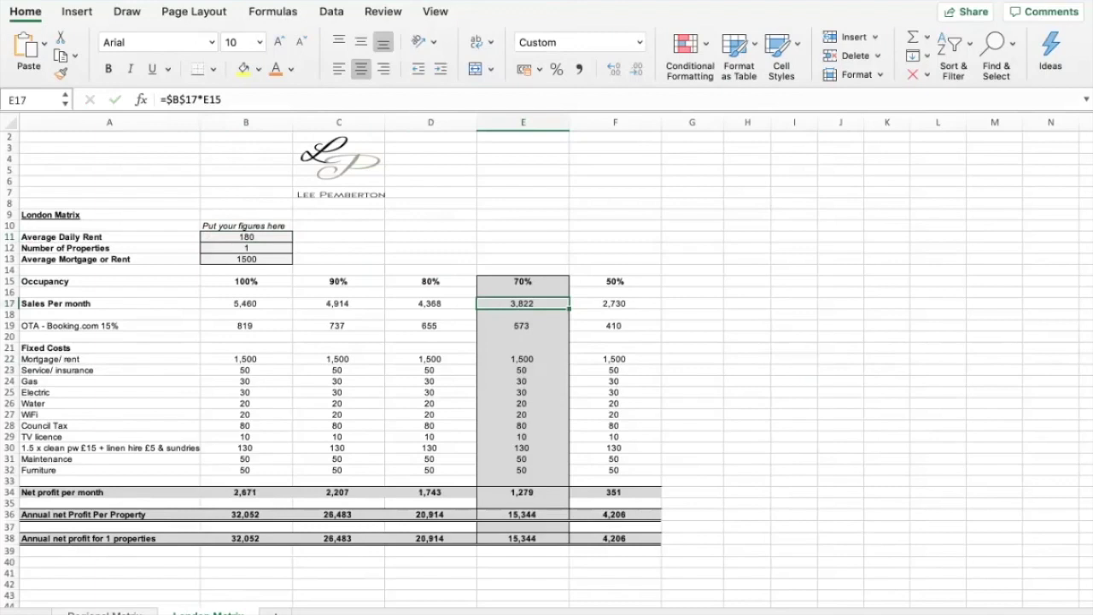
Review London's average mortgage or rent and its monthly net profit at 70% occupancy, comparing them with the Regional Matrix sheet.
{"action": "left_click", "coordinate": [246, 259]}
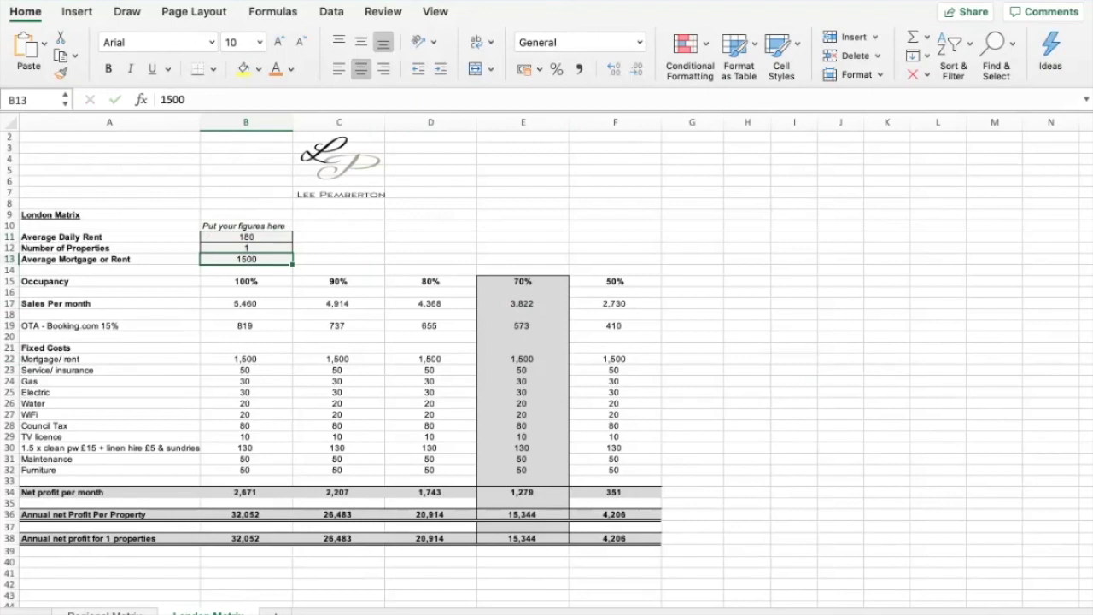
{"action": "left_click", "coordinate": [523, 492]}
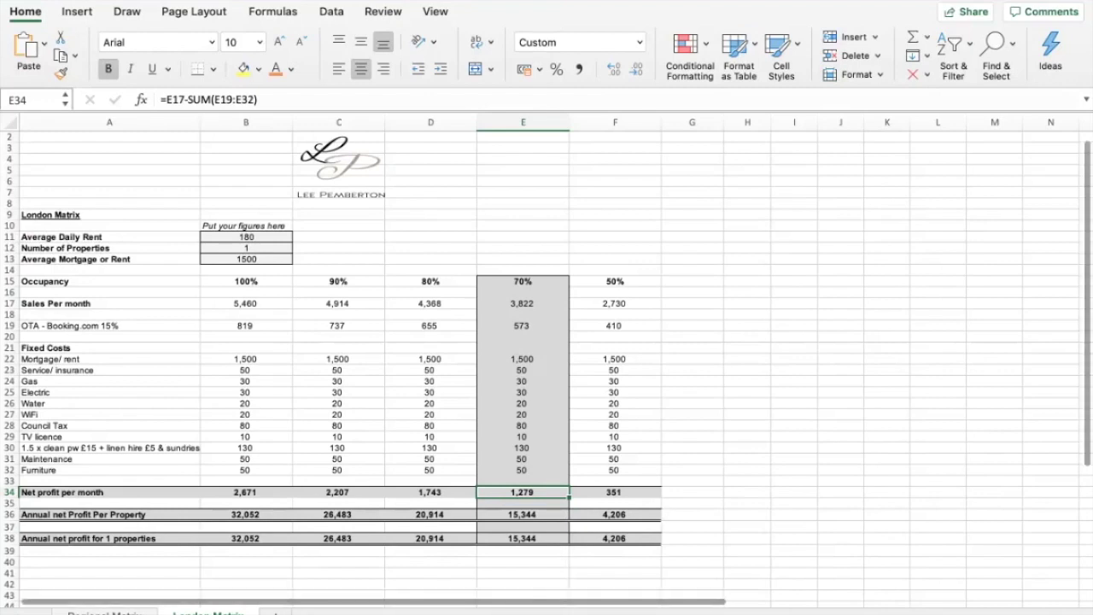
{"action": "key", "text": "ctrl+Page_Up"}
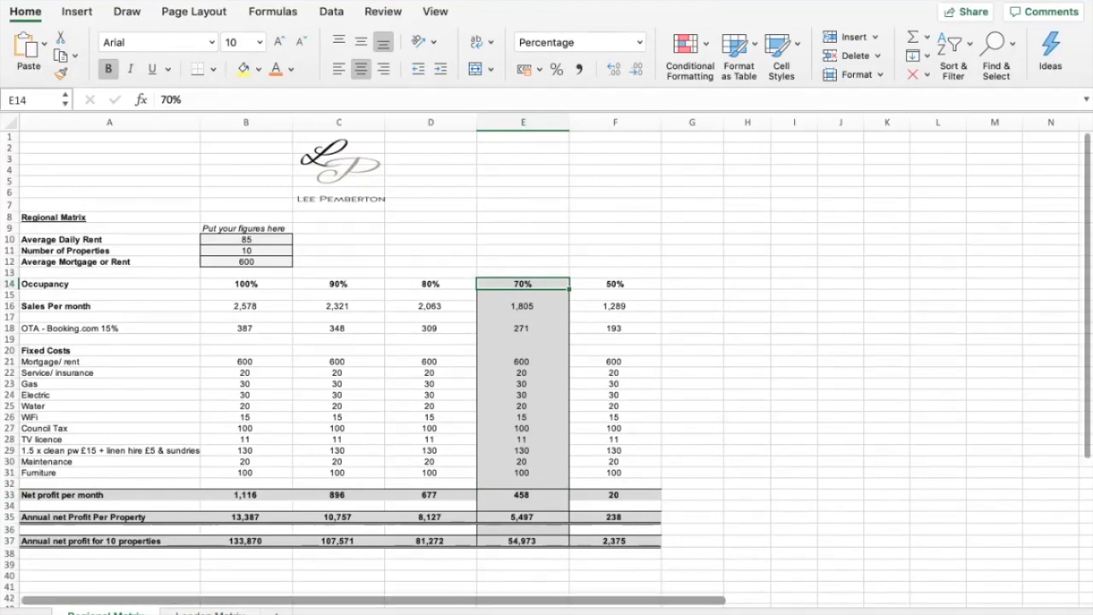
{"action": "key", "text": "ctrl+Page_Down"}
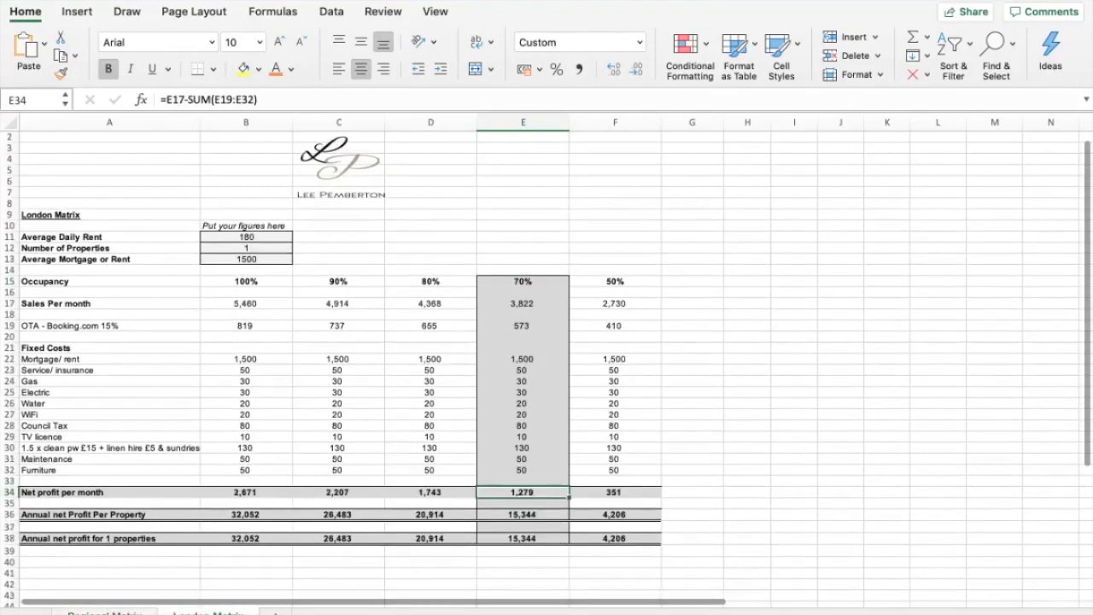
{"action": "left_click", "coordinate": [246, 258]}
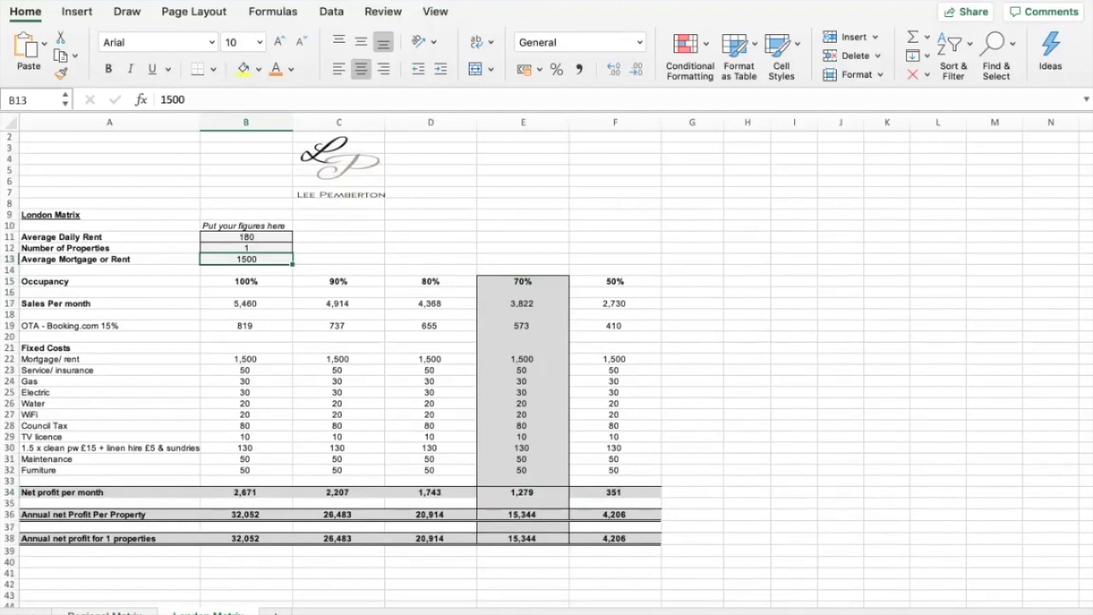
Set the London Matrix average daily rent in cell B11 to 140.
{"action": "double_click", "coordinate": [246, 236]}
{"action": "key", "text": "BackSpace"}
{"action": "key", "text": "BackSpace"}
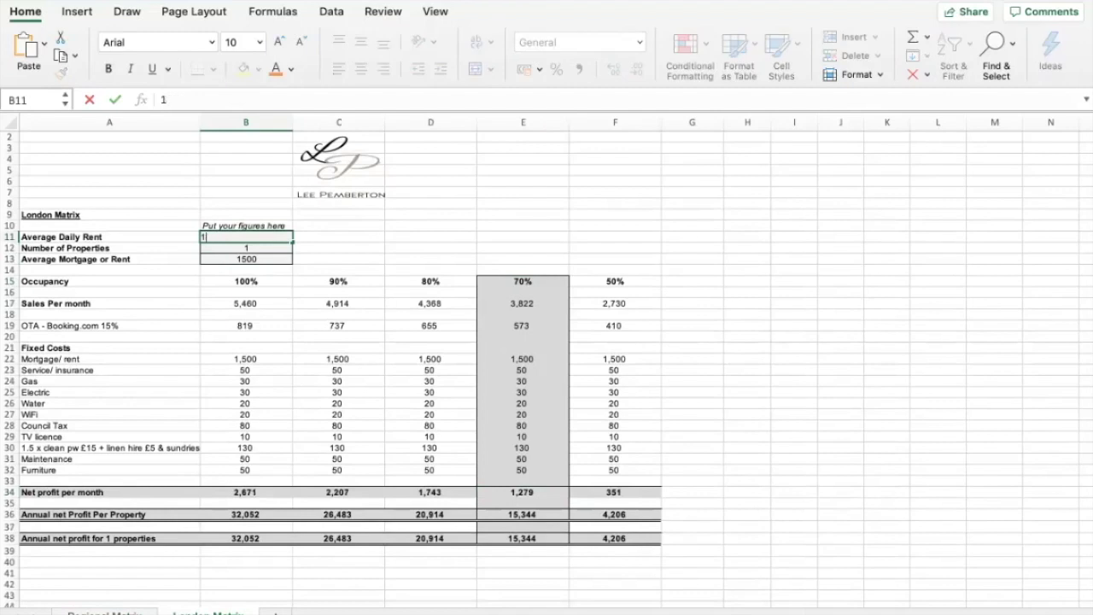
{"action": "type", "text": "40"}
{"action": "left_click", "coordinate": [522, 336]}
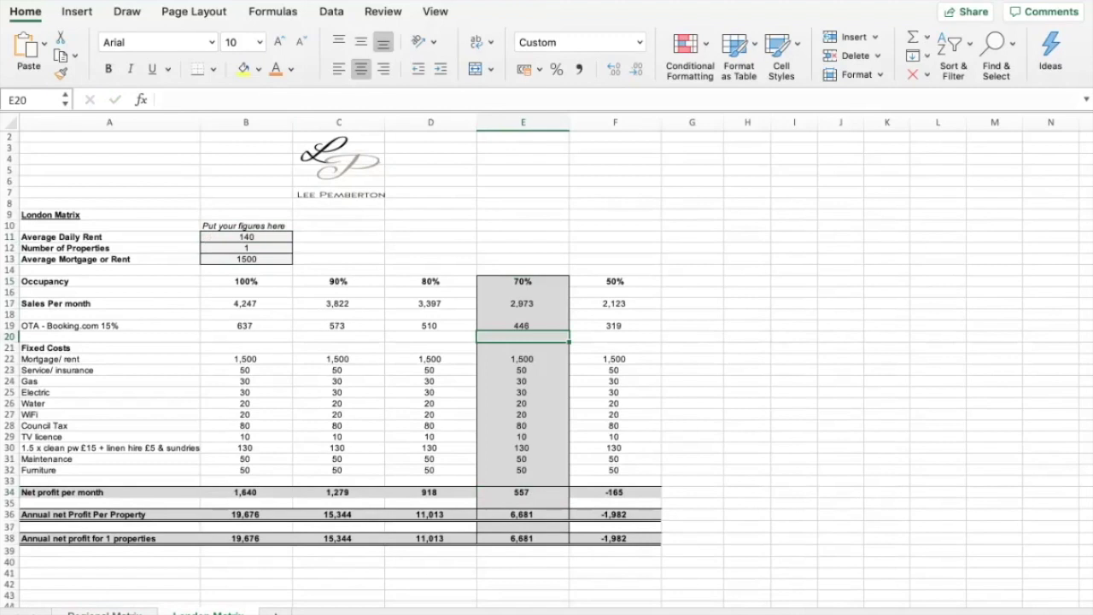
Check London's monthly net profit at 70% occupancy against its mortgage figure, and compare the sheet with the Regional Matrix again.
{"action": "left_click", "coordinate": [522, 492]}
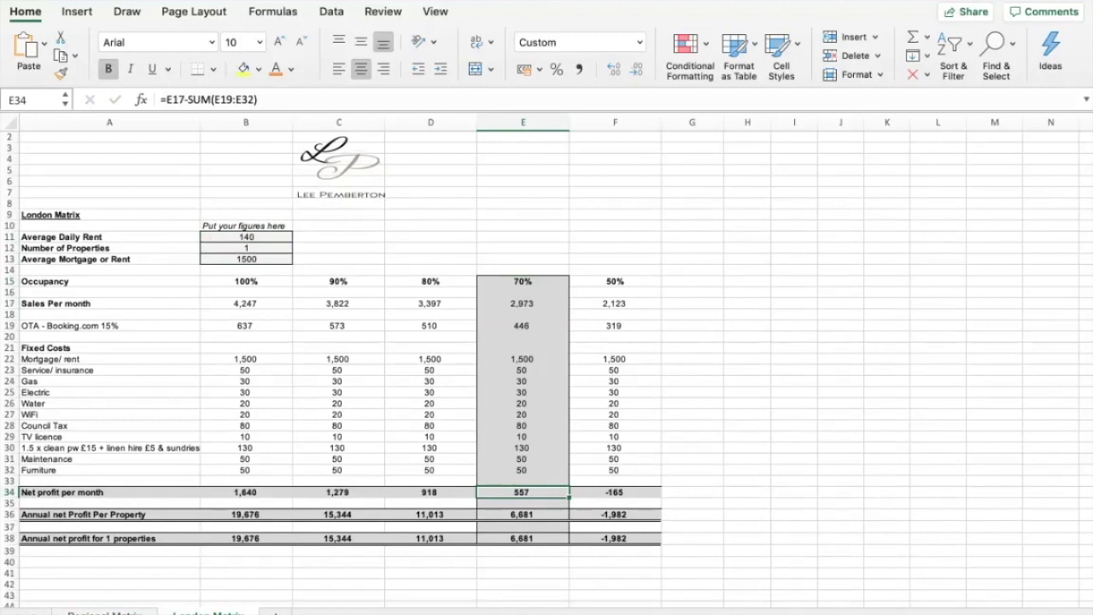
{"action": "left_click", "coordinate": [246, 259]}
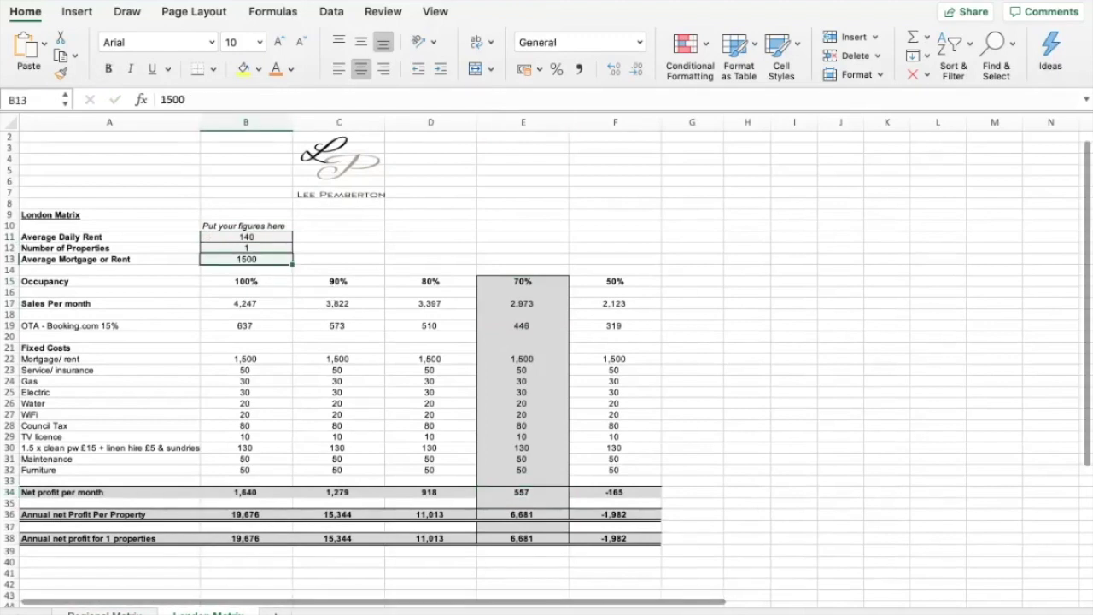
{"action": "key", "text": "ctrl+Page_Up"}
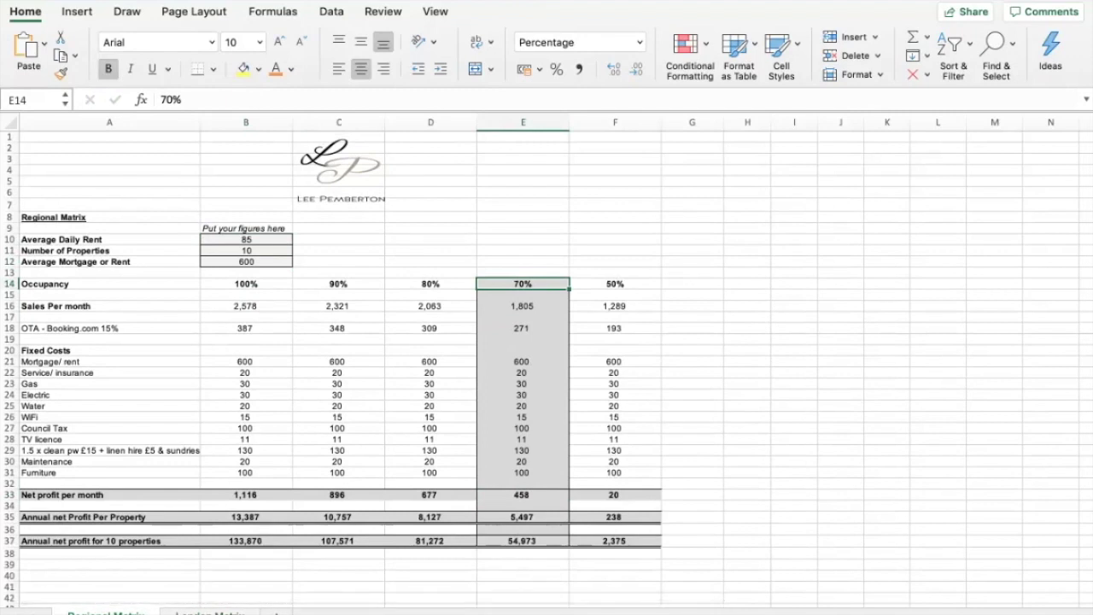
{"action": "key", "text": "ctrl+Page_Down"}
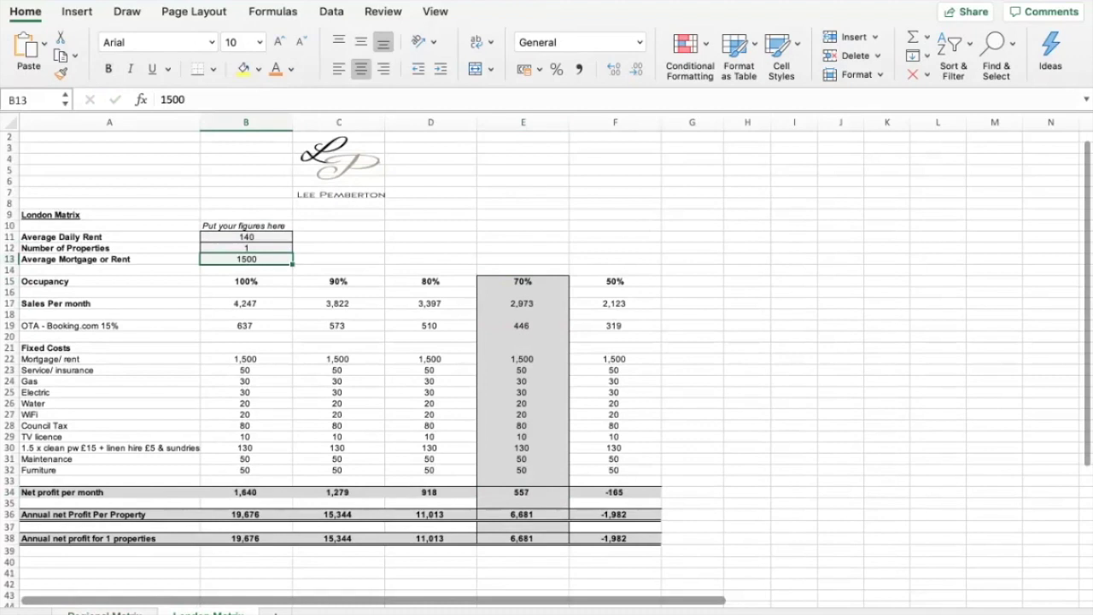